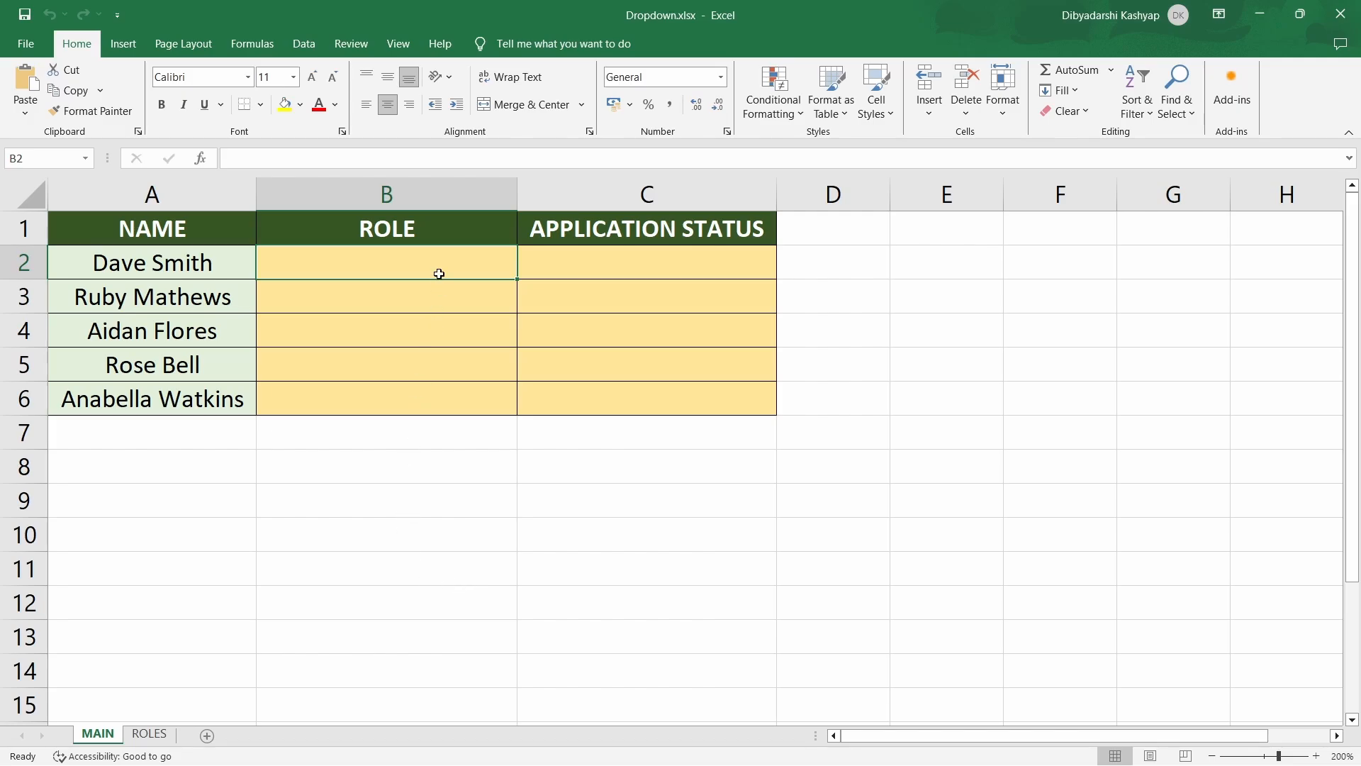
Enter Business Analyst as the role in cell B2 and Manager in cell B3
text(B)
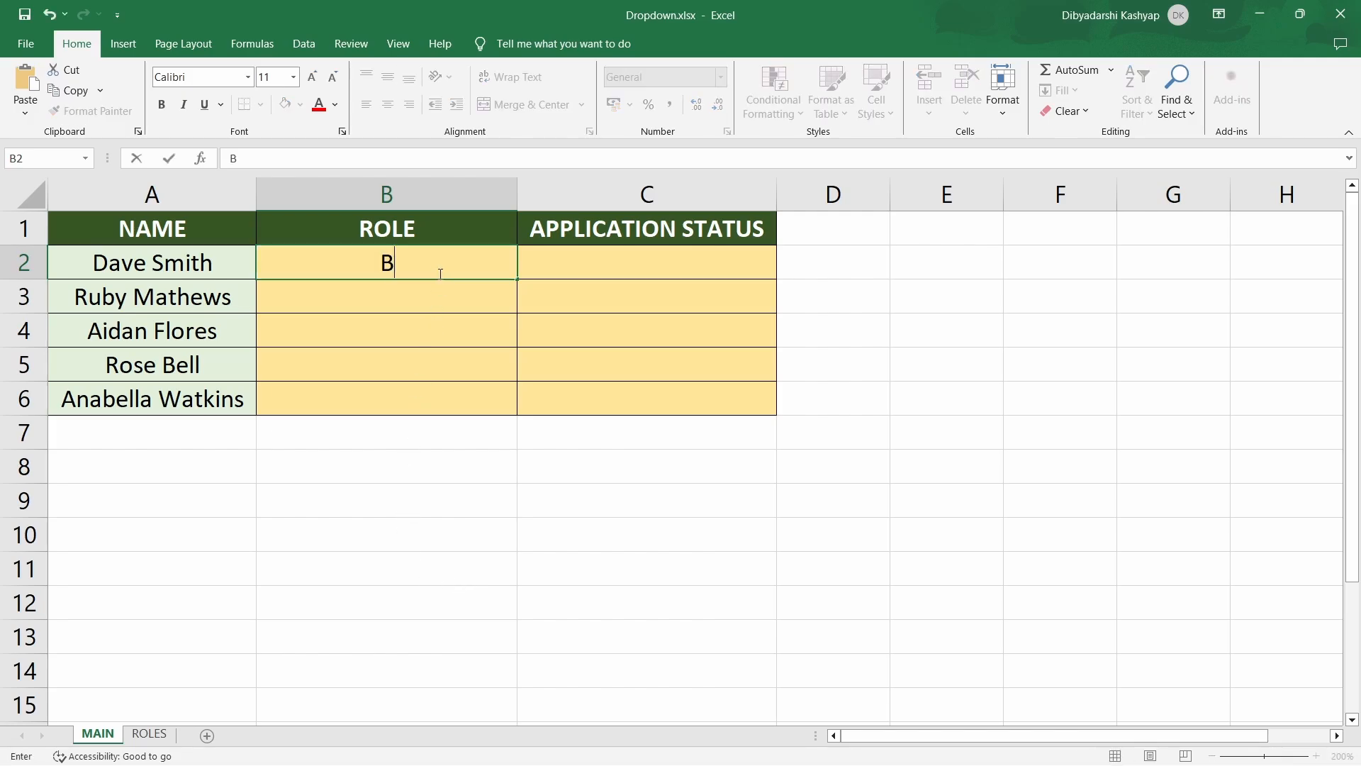
text(usiness)
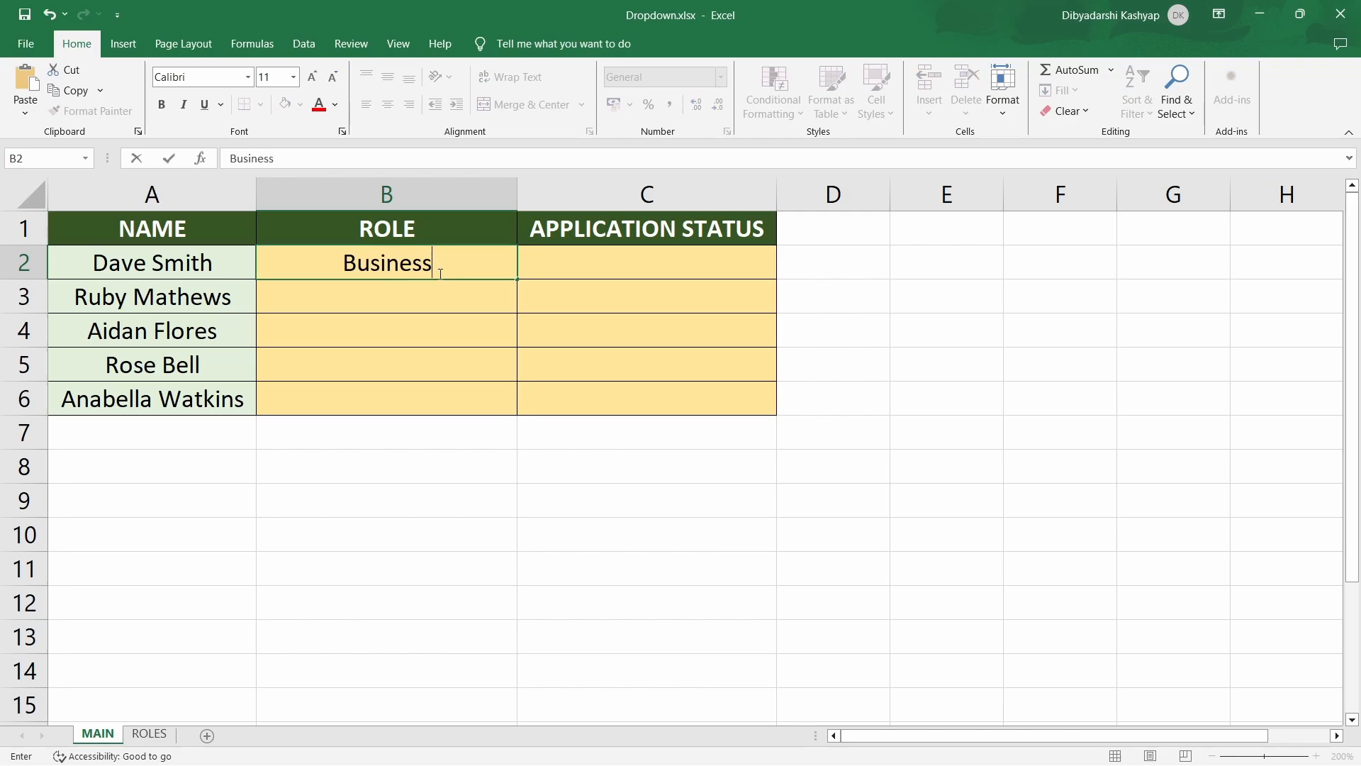
text( Analys)
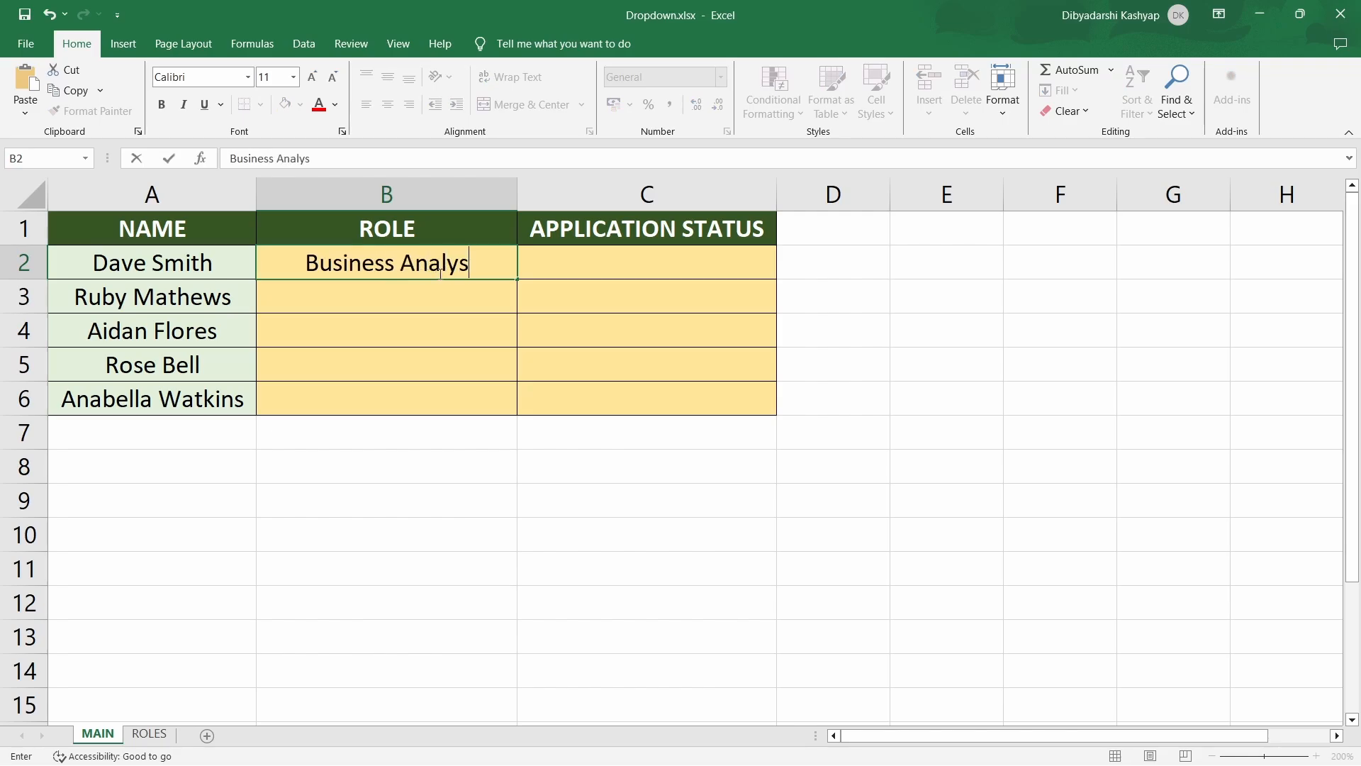
text(t)
key(Return)
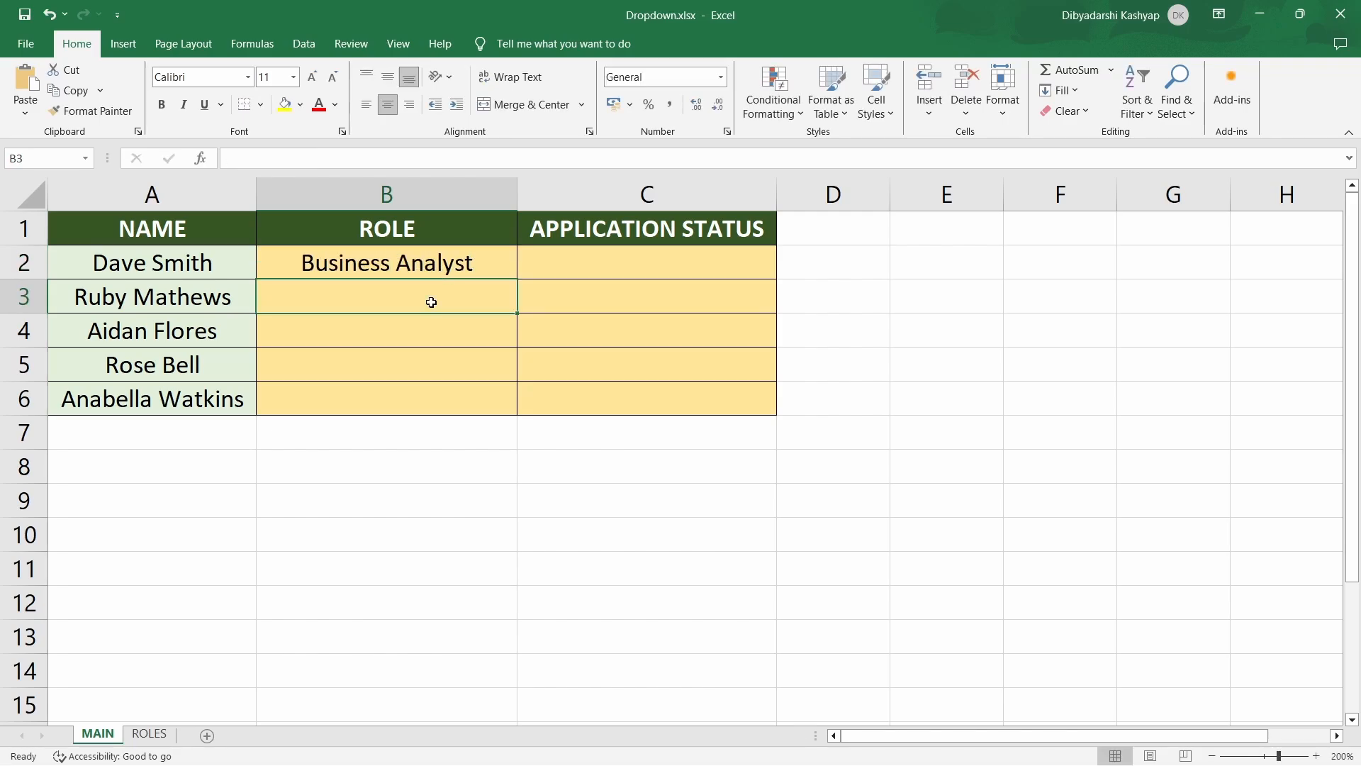
double_click(431, 302)
text(Manager)
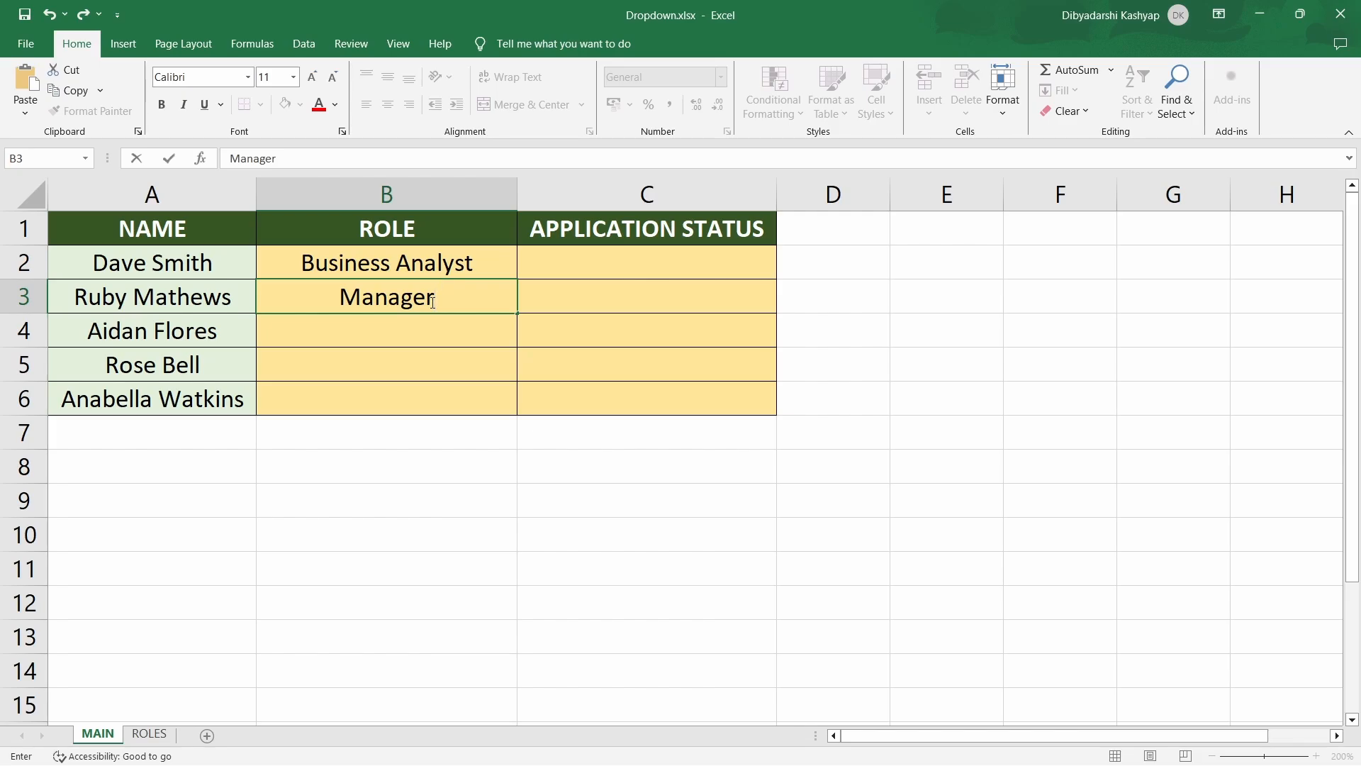
Clear the manually entered roles from cells B3 and B2
key(BackSpace)
key(BackSpace)
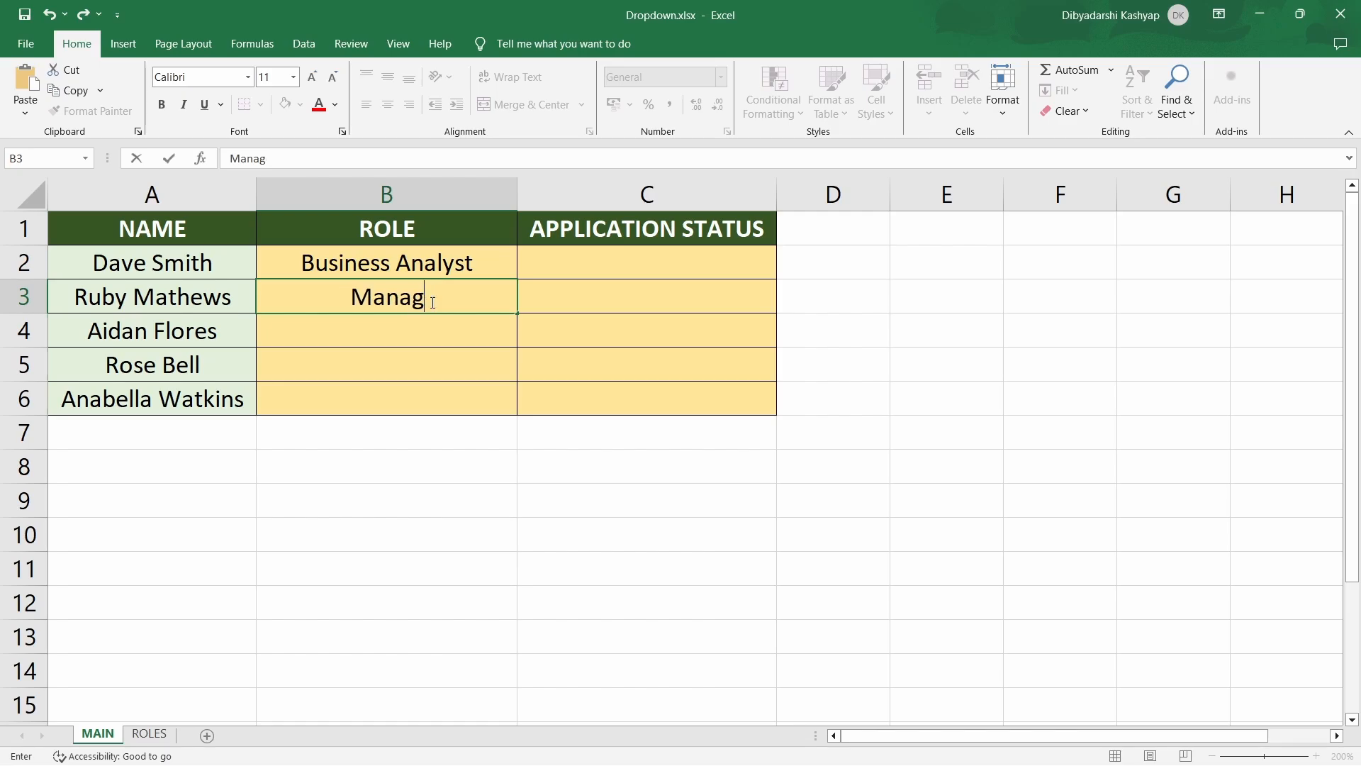
key(BackSpace)
key(BackSpace)
key(BackSpace)
key(BackSpace)
key(BackSpace)
click(494, 264)
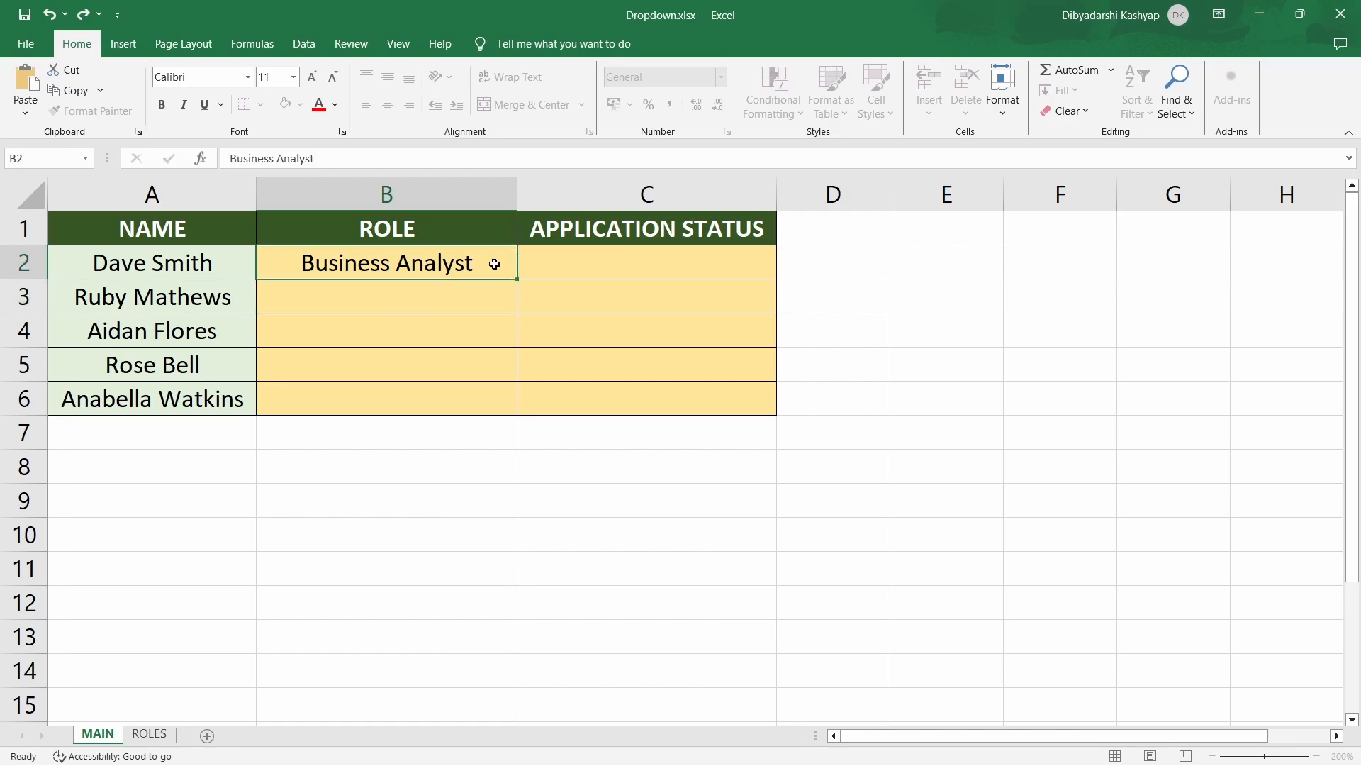
key(BackSpace)
click(487, 434)
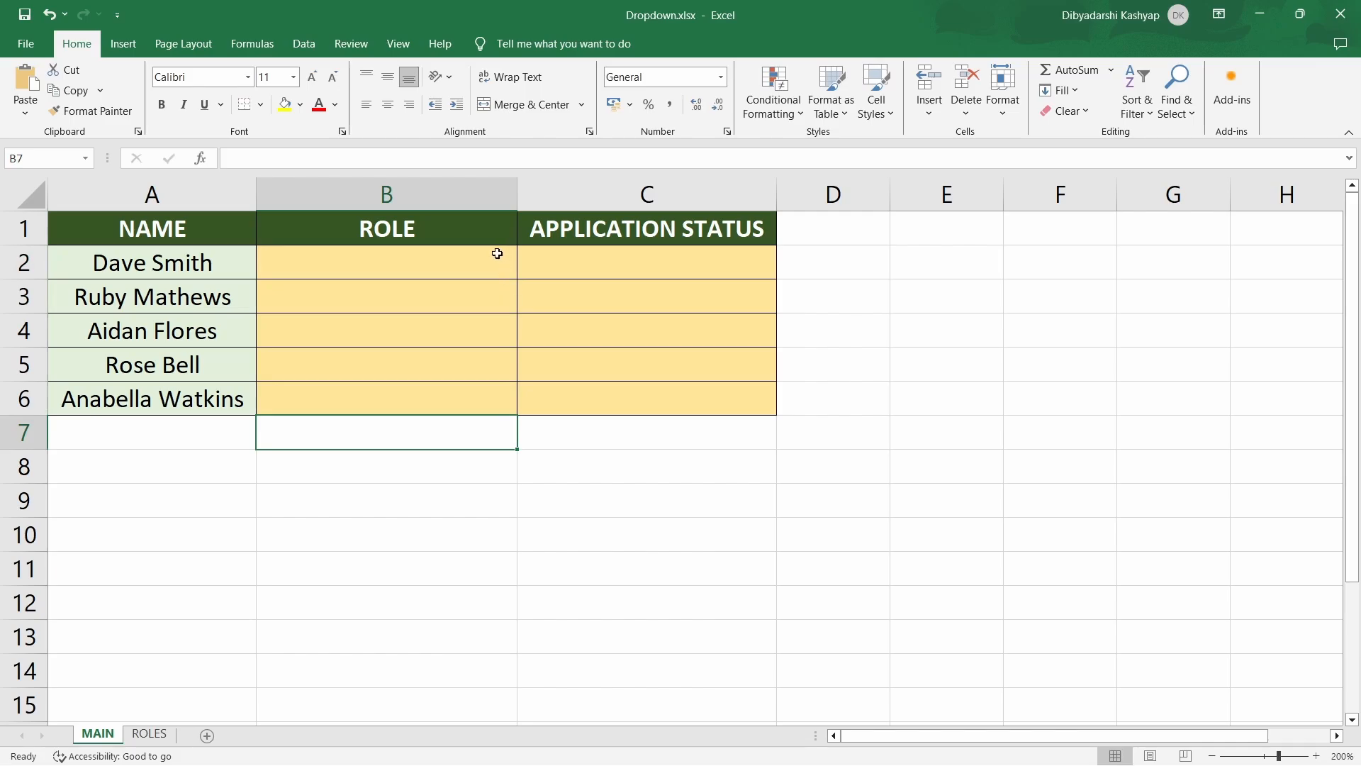
Start a data validation rule for the role cells B2:B6 that allows a List
click(496, 253)
drag(497, 253, 483, 400)
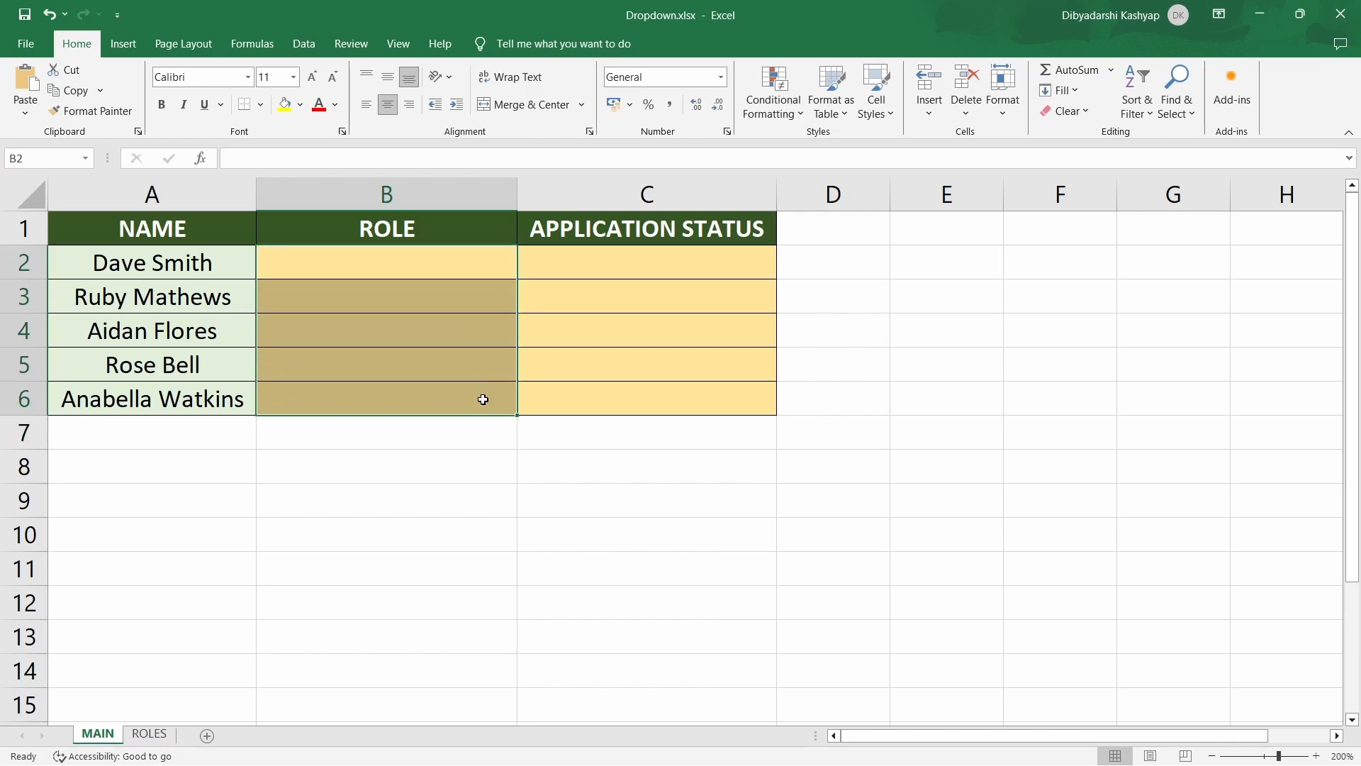
click(303, 44)
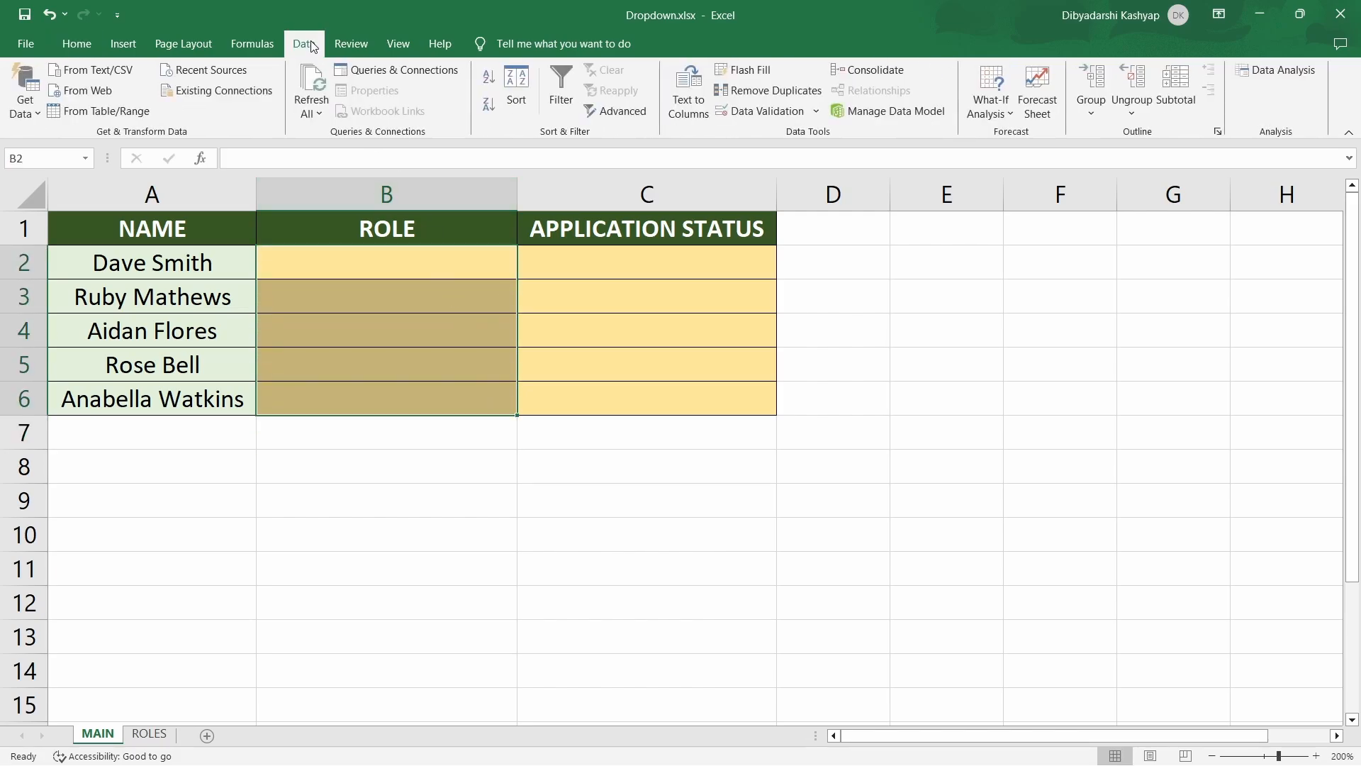
click(759, 111)
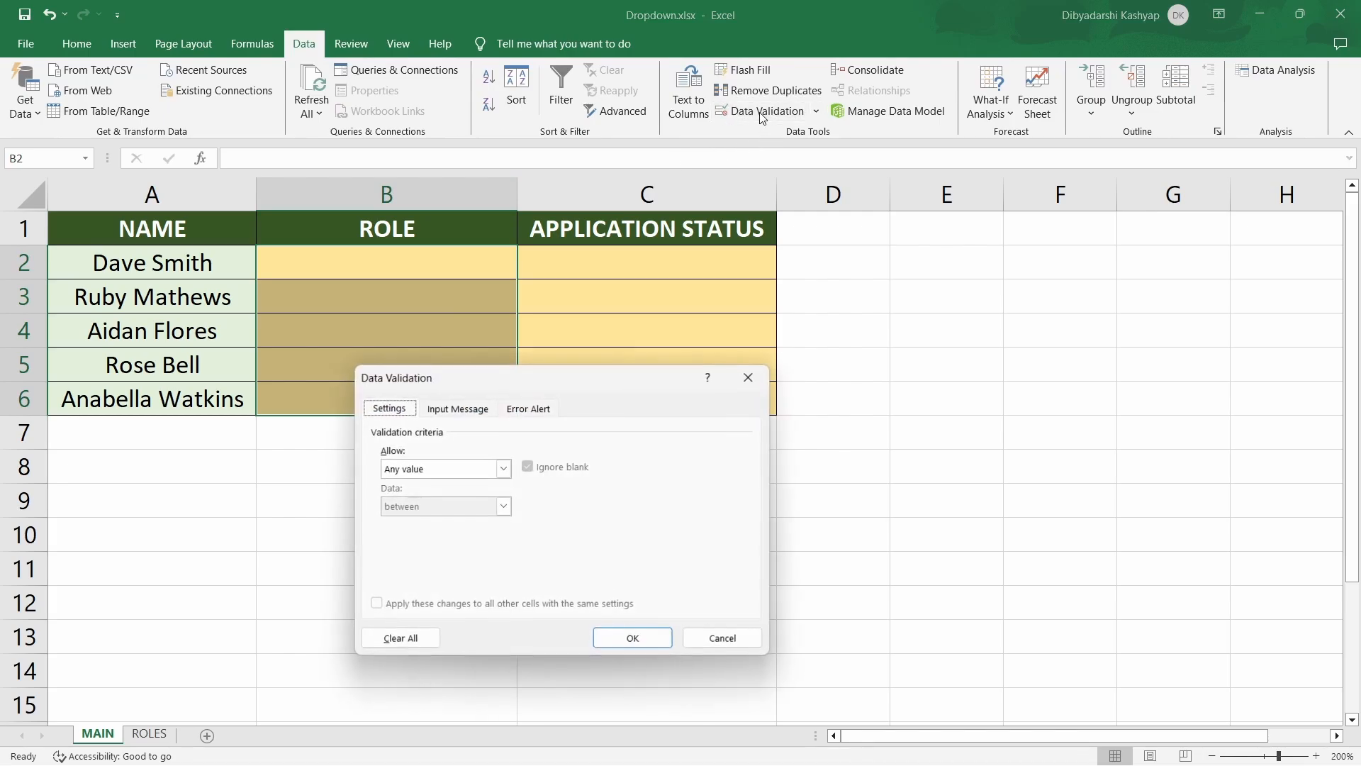
drag(615, 381, 1031, 265)
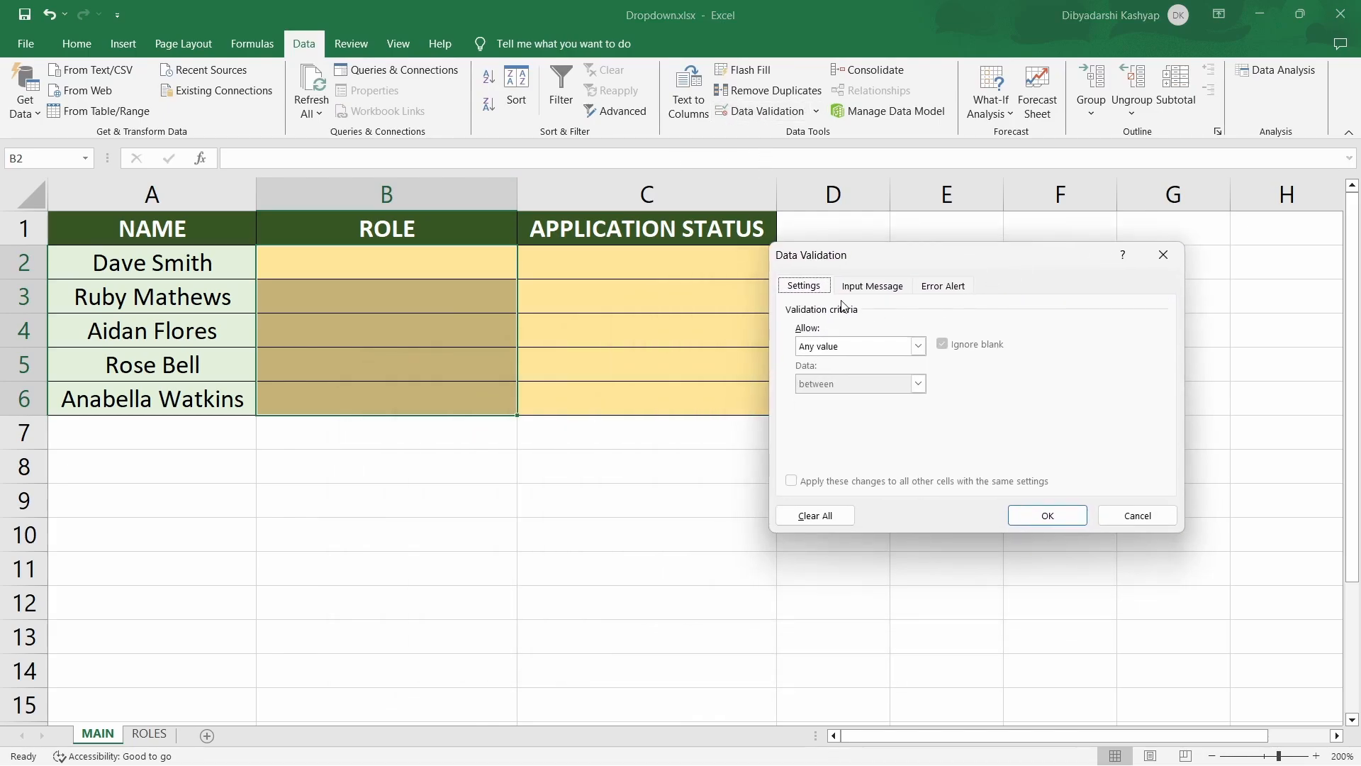
click(918, 346)
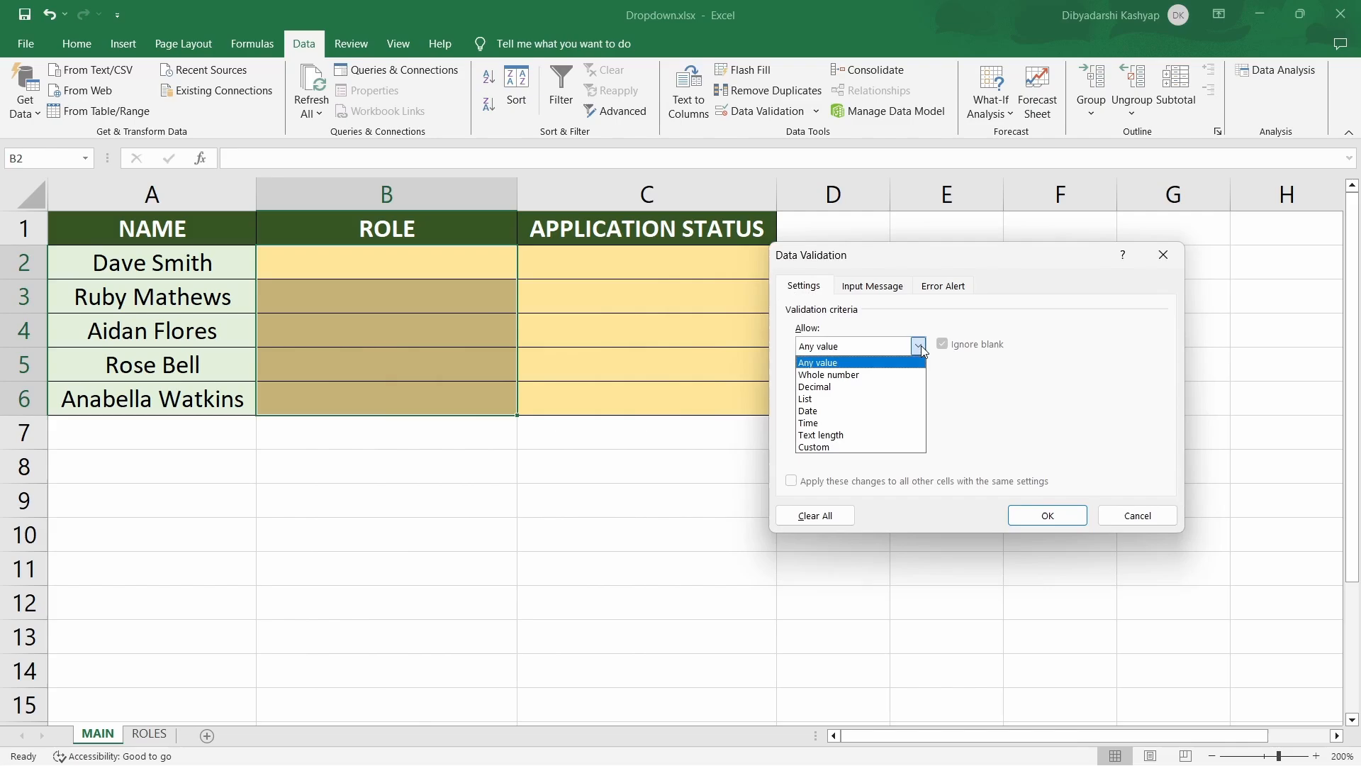
click(844, 401)
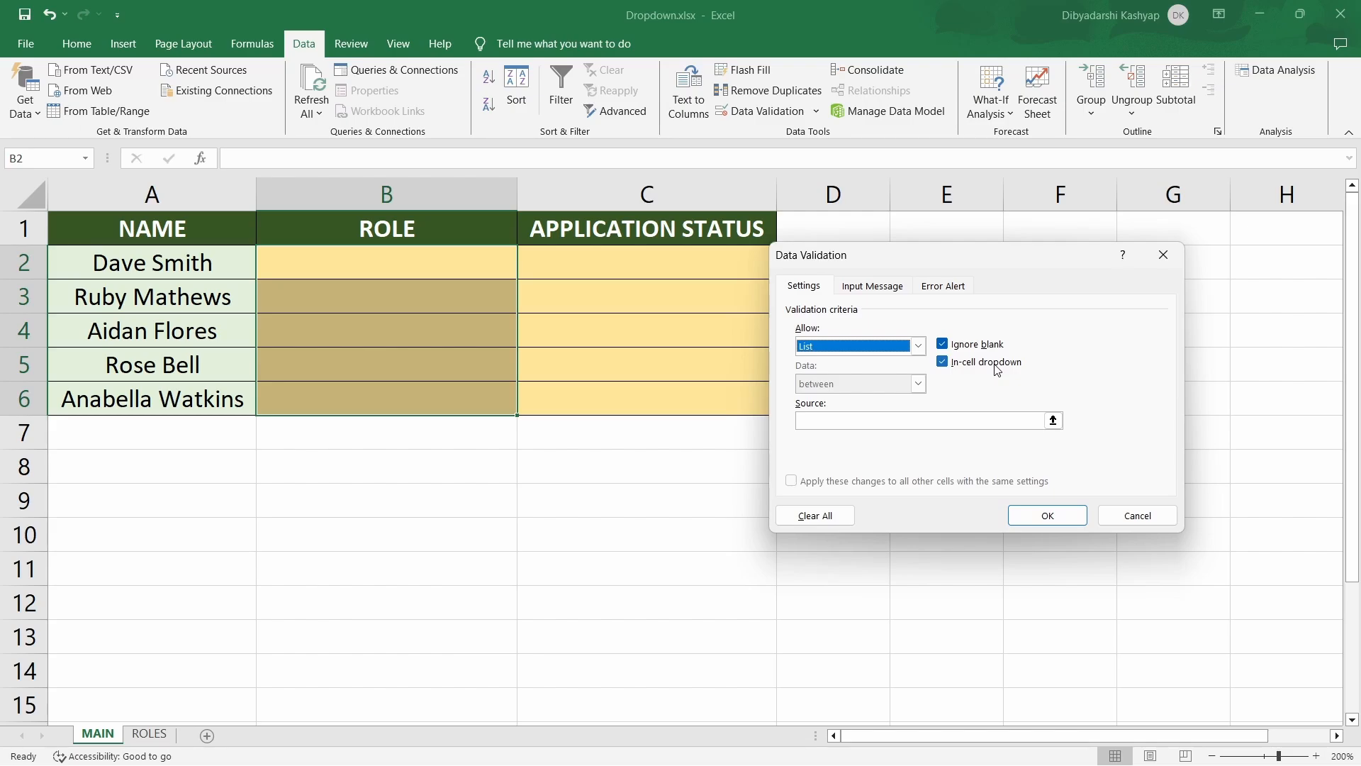
Use the range A2:A5 on the ROLES sheet as the list source and apply the validation
click(1053, 421)
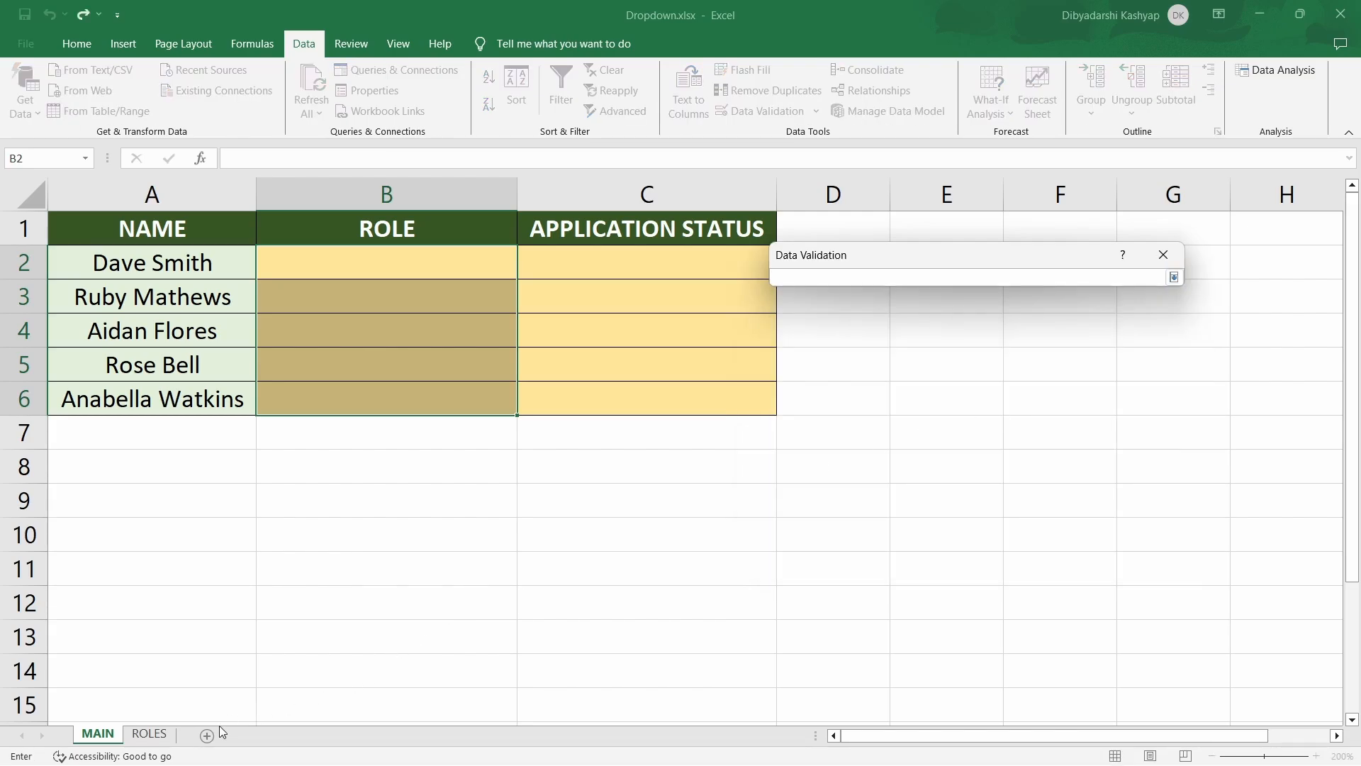
click(149, 733)
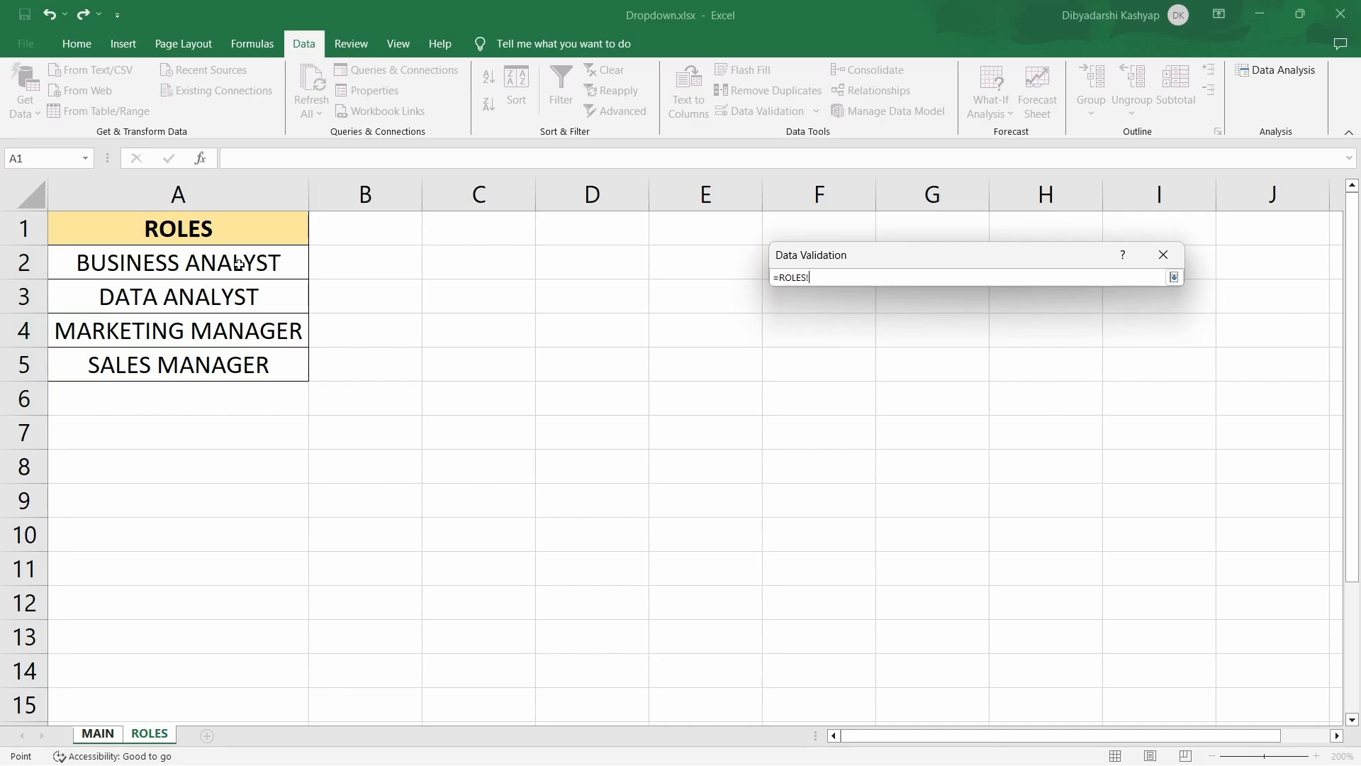
drag(239, 264, 248, 366)
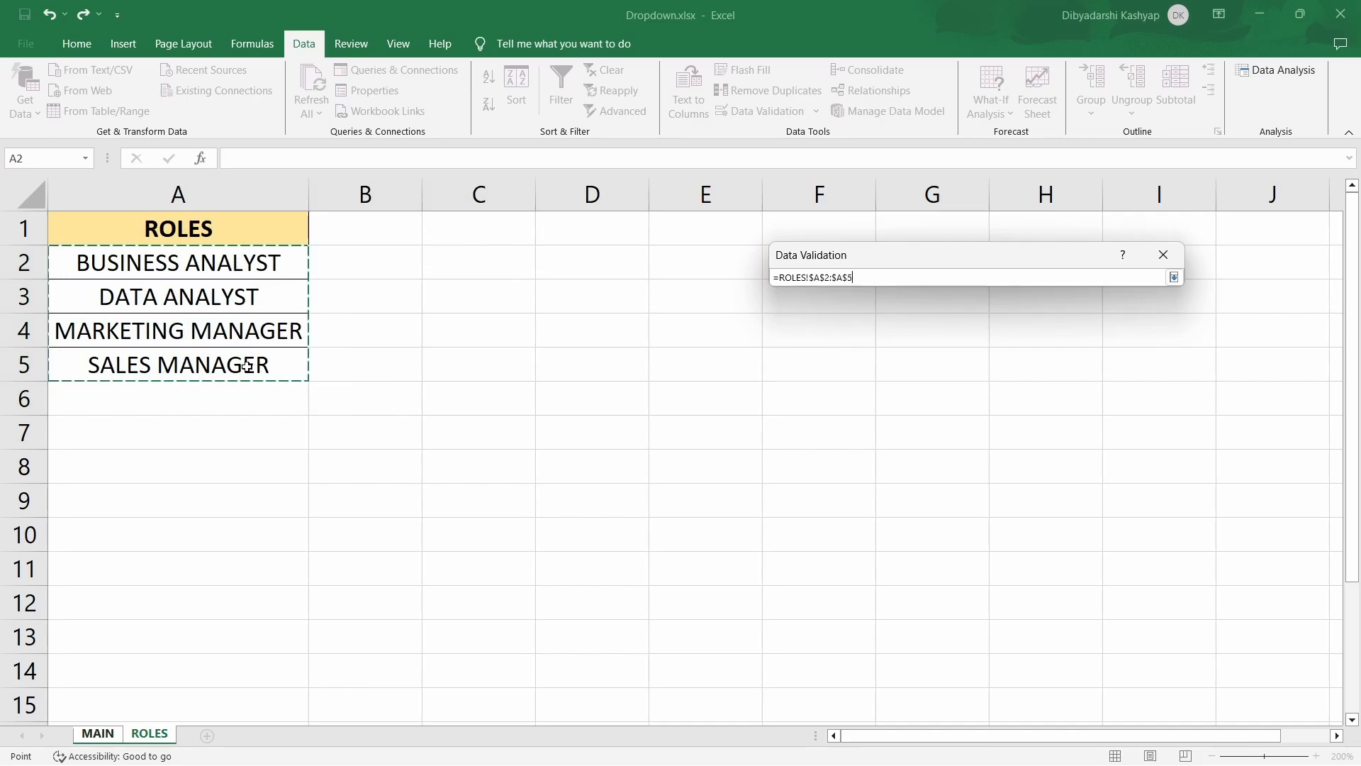
key(Return)
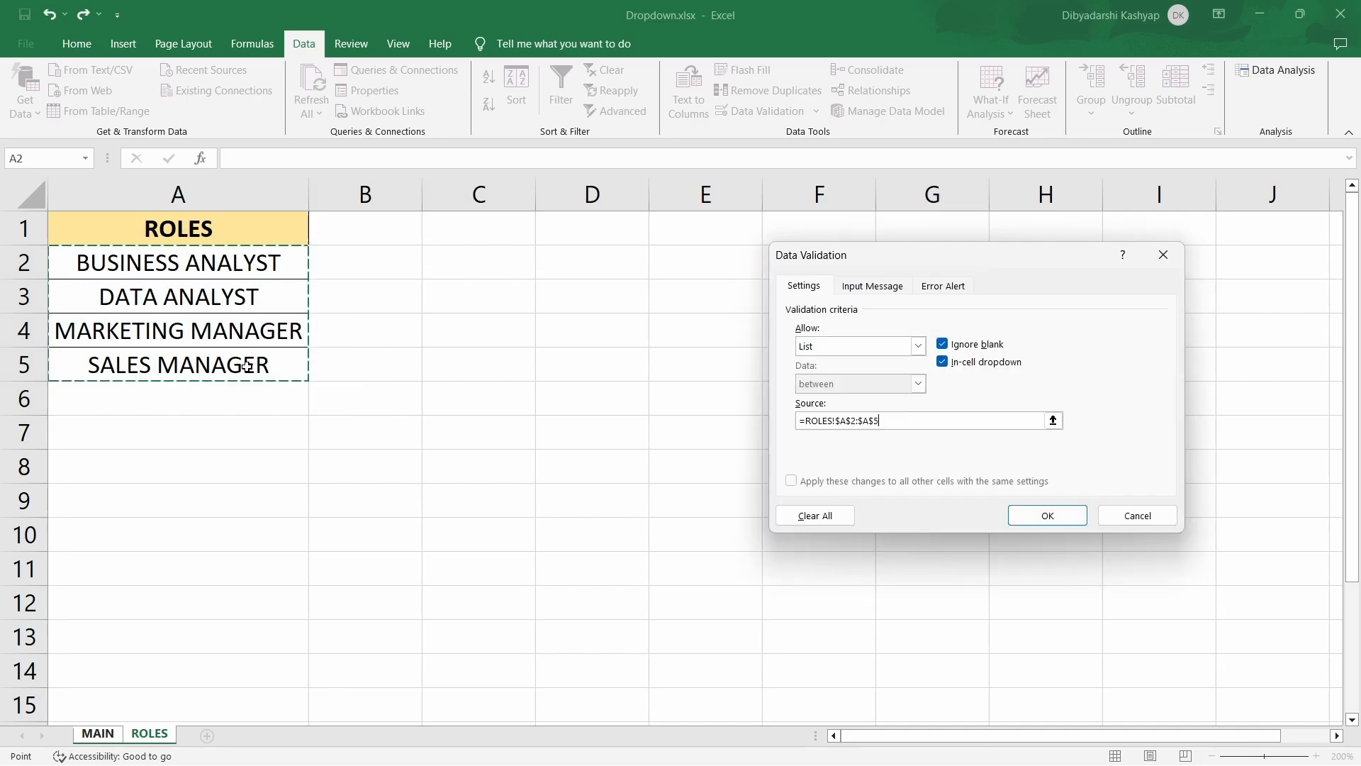
click(1019, 513)
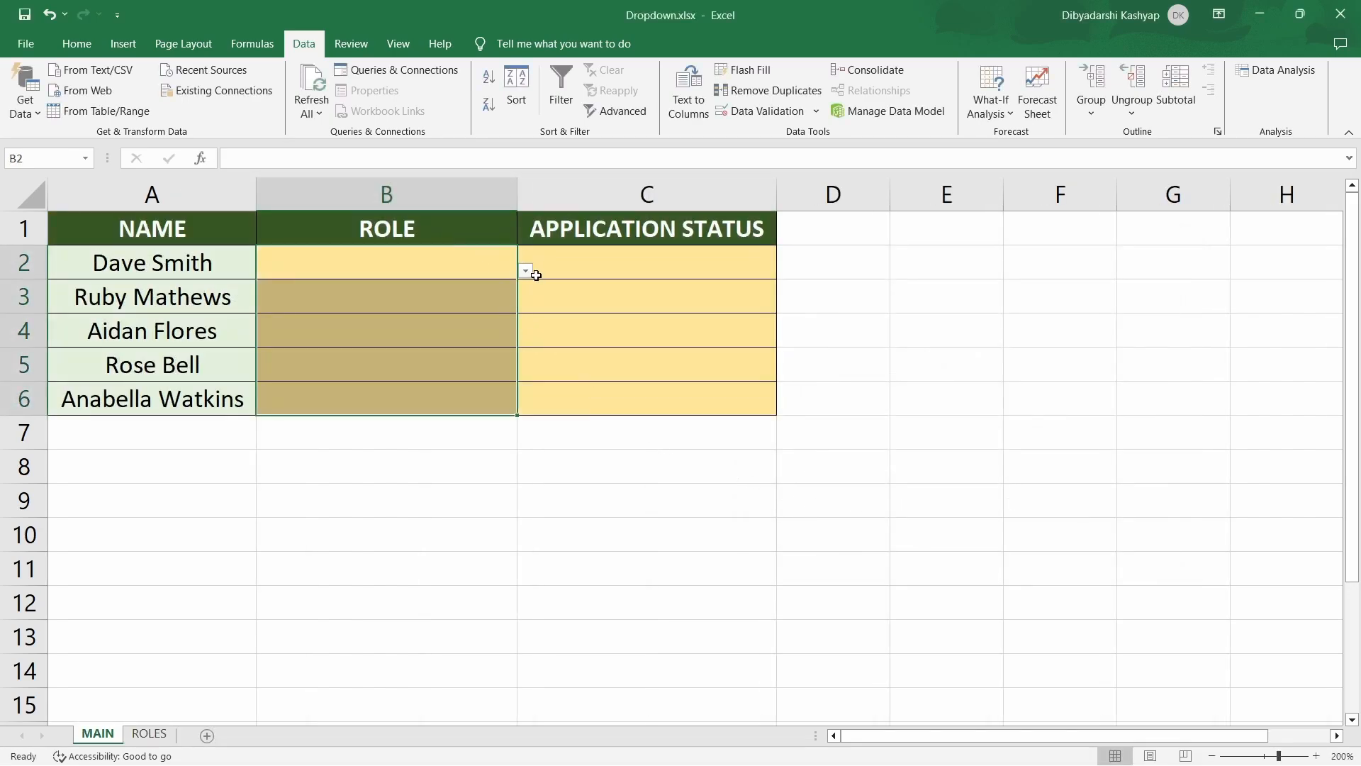
Choose BUSINESS ANALYST from the role dropdown in B2 and MARKETING MANAGER in B3
click(479, 267)
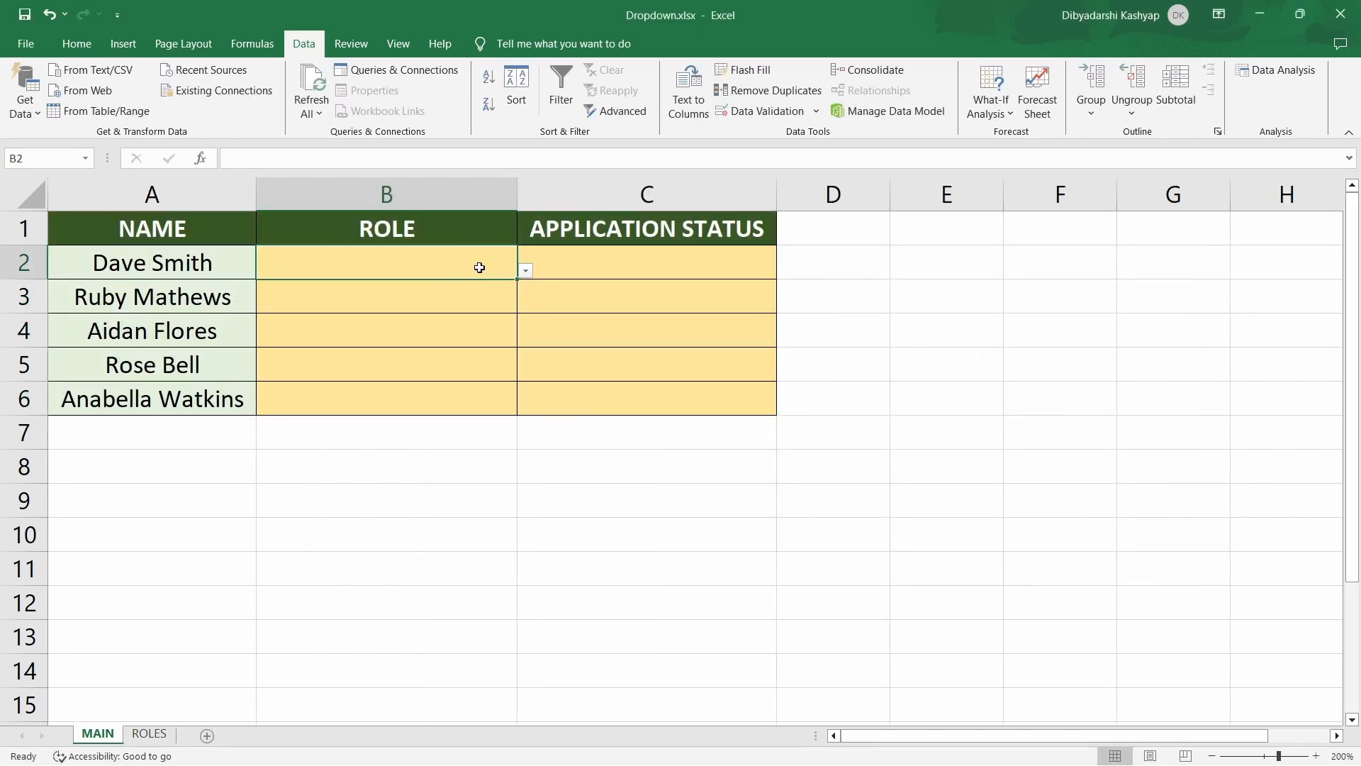
click(525, 270)
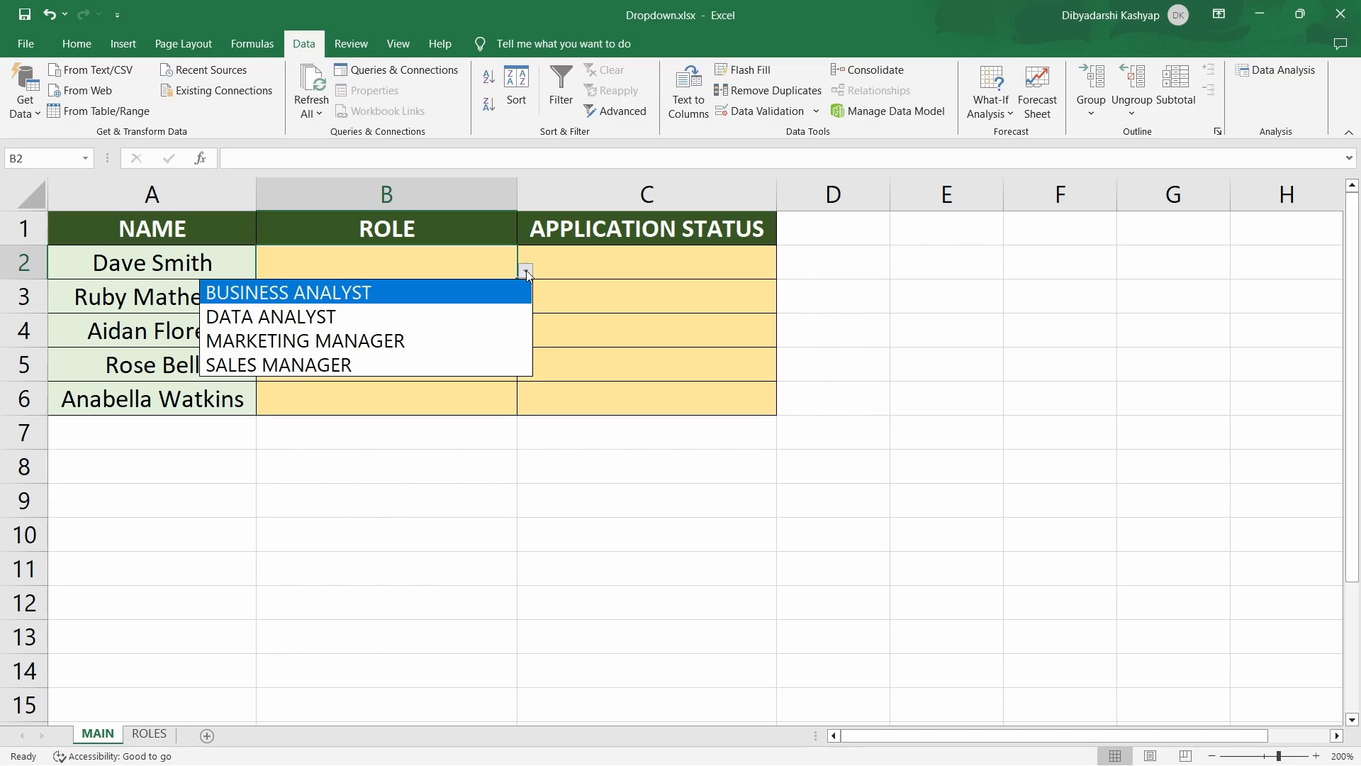
click(454, 297)
click(453, 295)
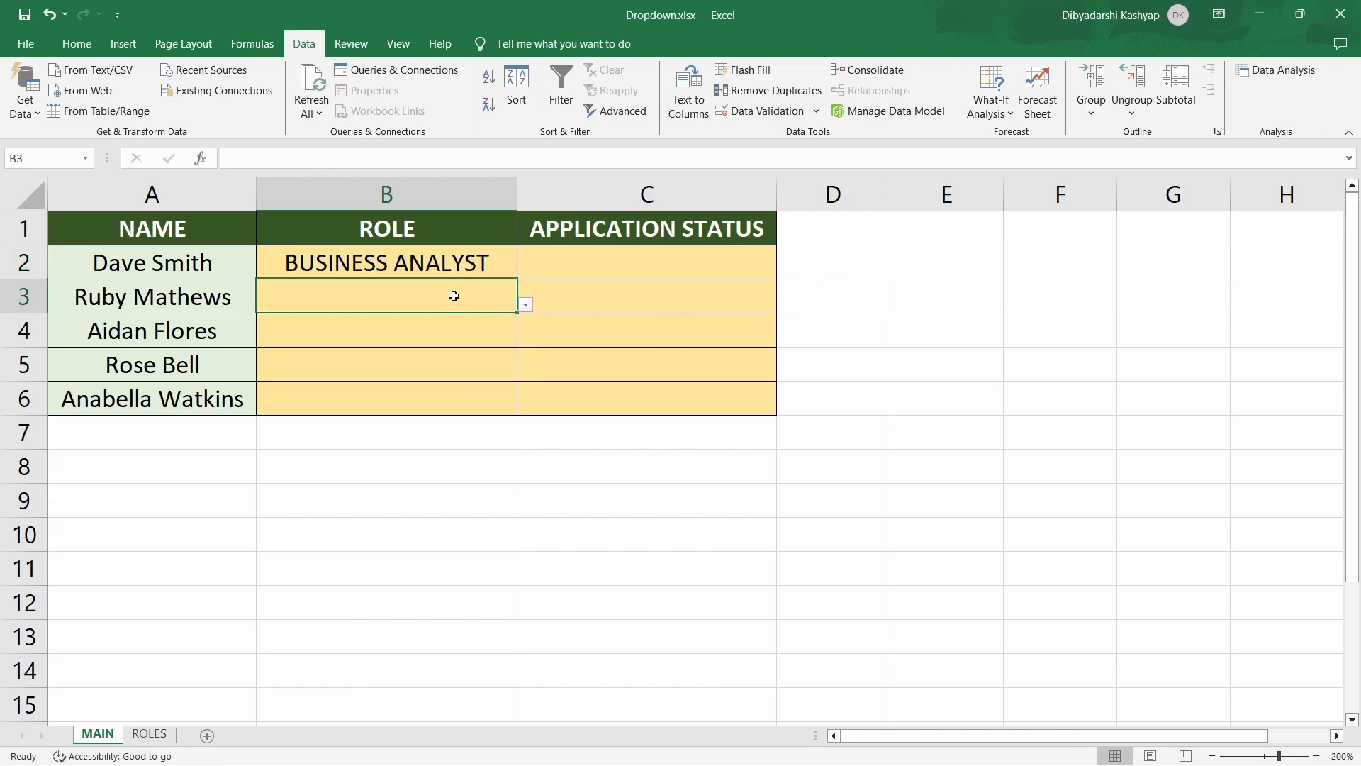
click(525, 304)
click(436, 367)
Choose DATA ANALYST from the role dropdown in B4 and SALES MANAGER in B5
click(487, 338)
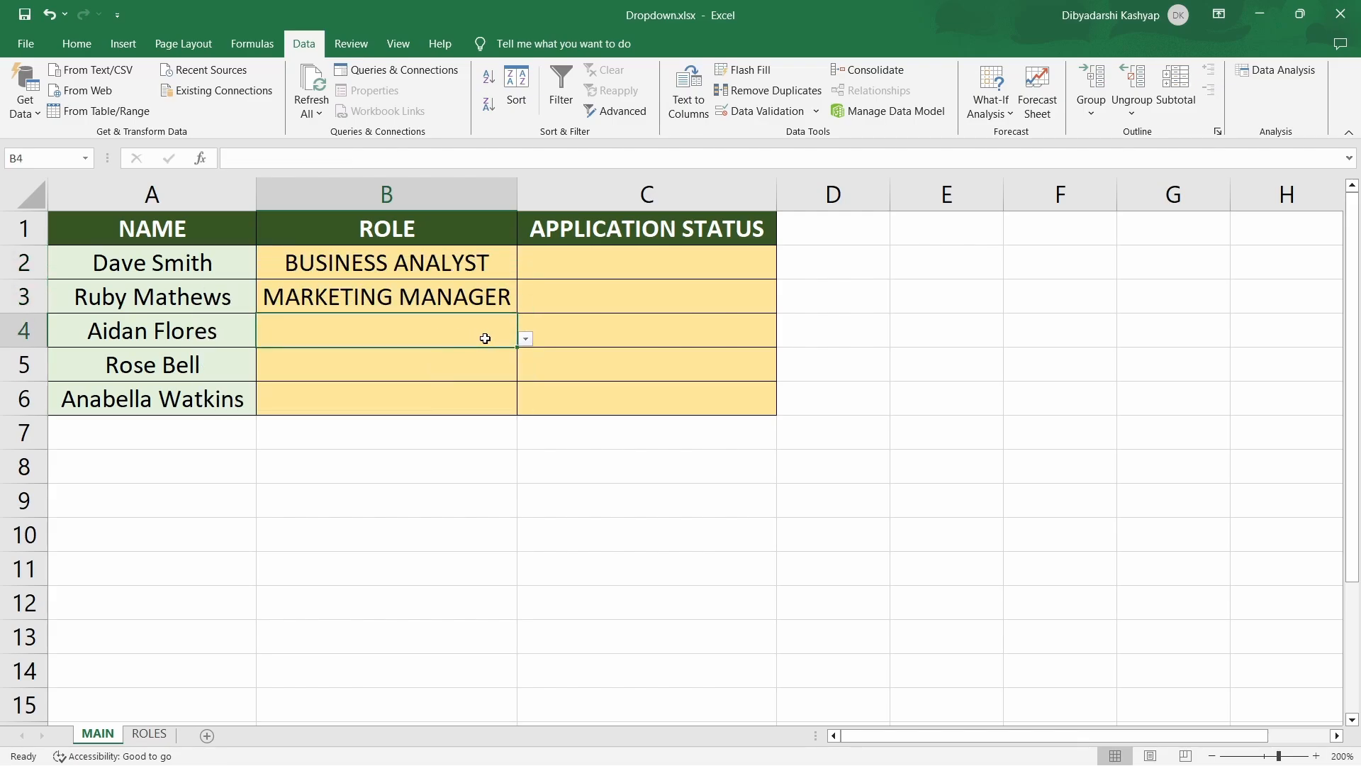
click(525, 338)
click(461, 383)
click(419, 367)
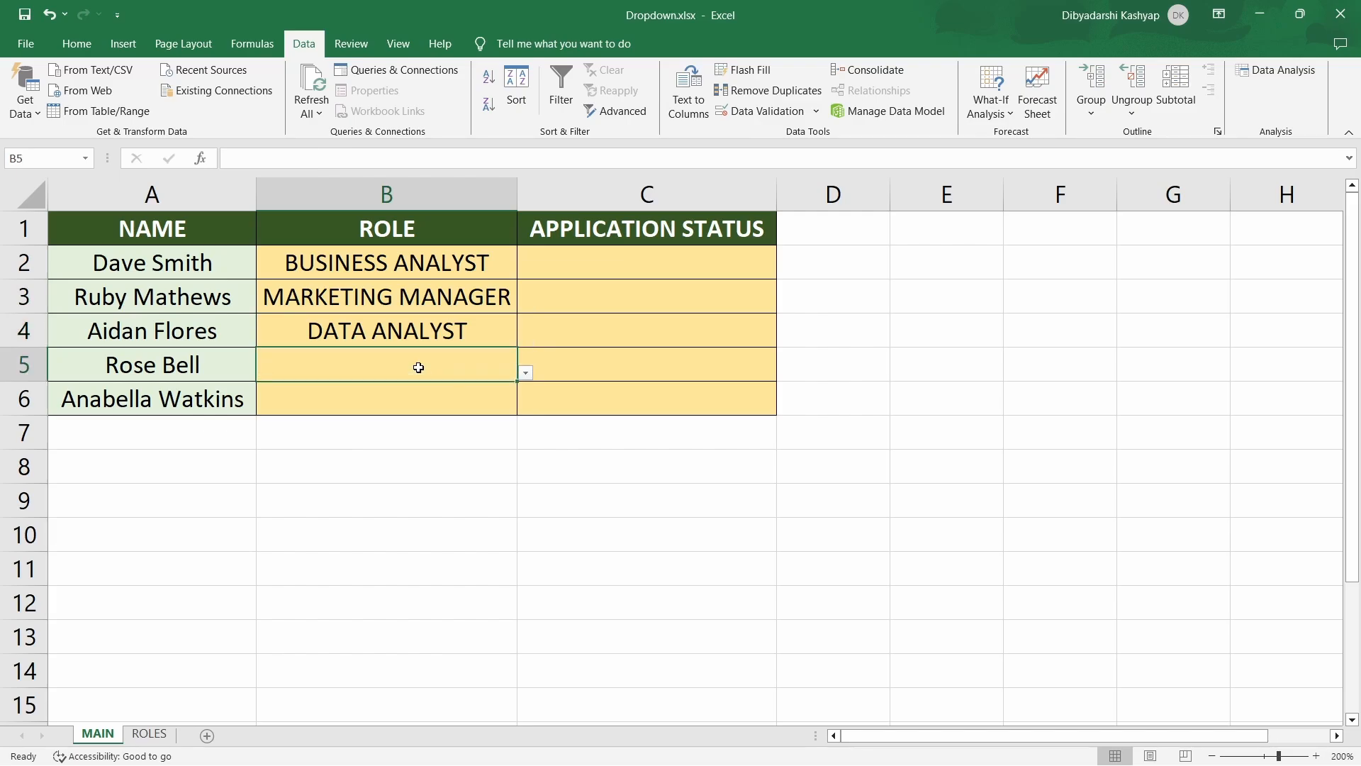
click(525, 373)
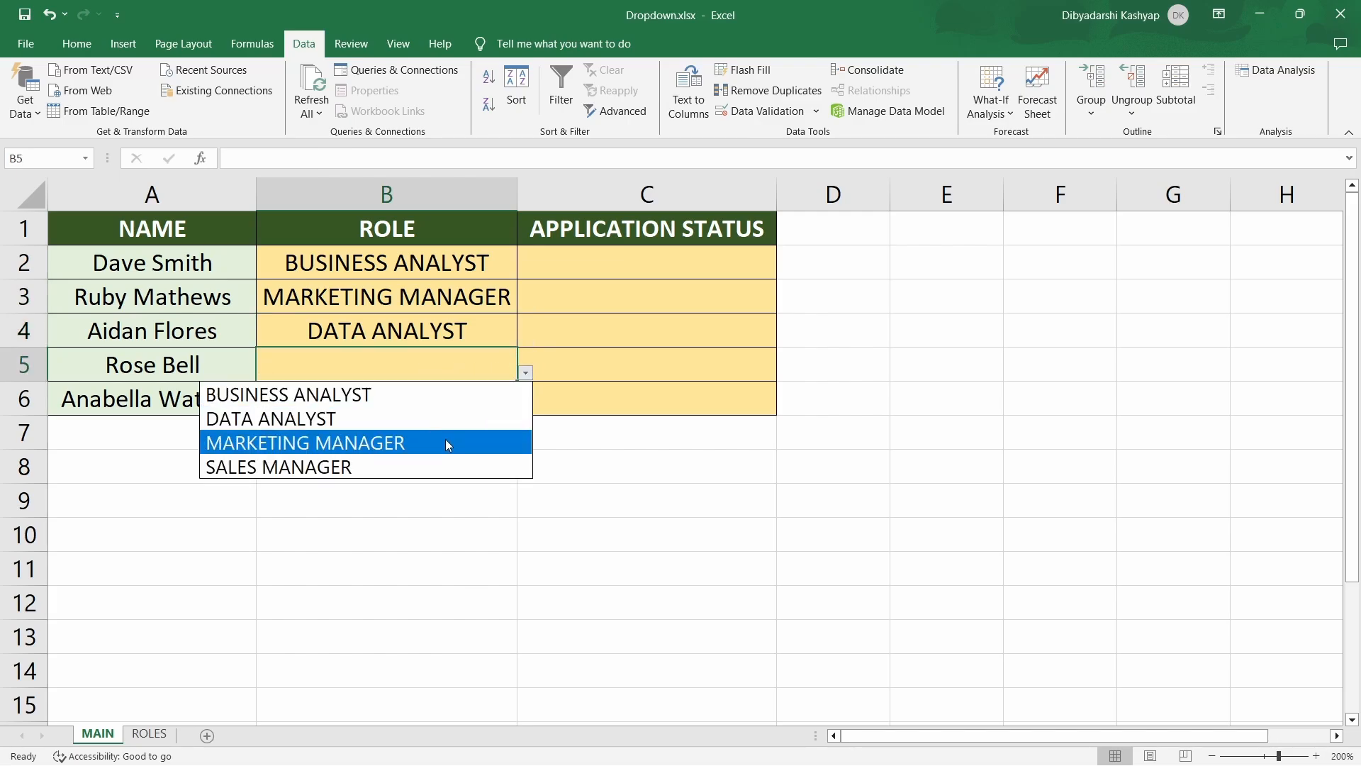
click(440, 475)
Choose DATA ANALYST from the role dropdown in B6
click(440, 408)
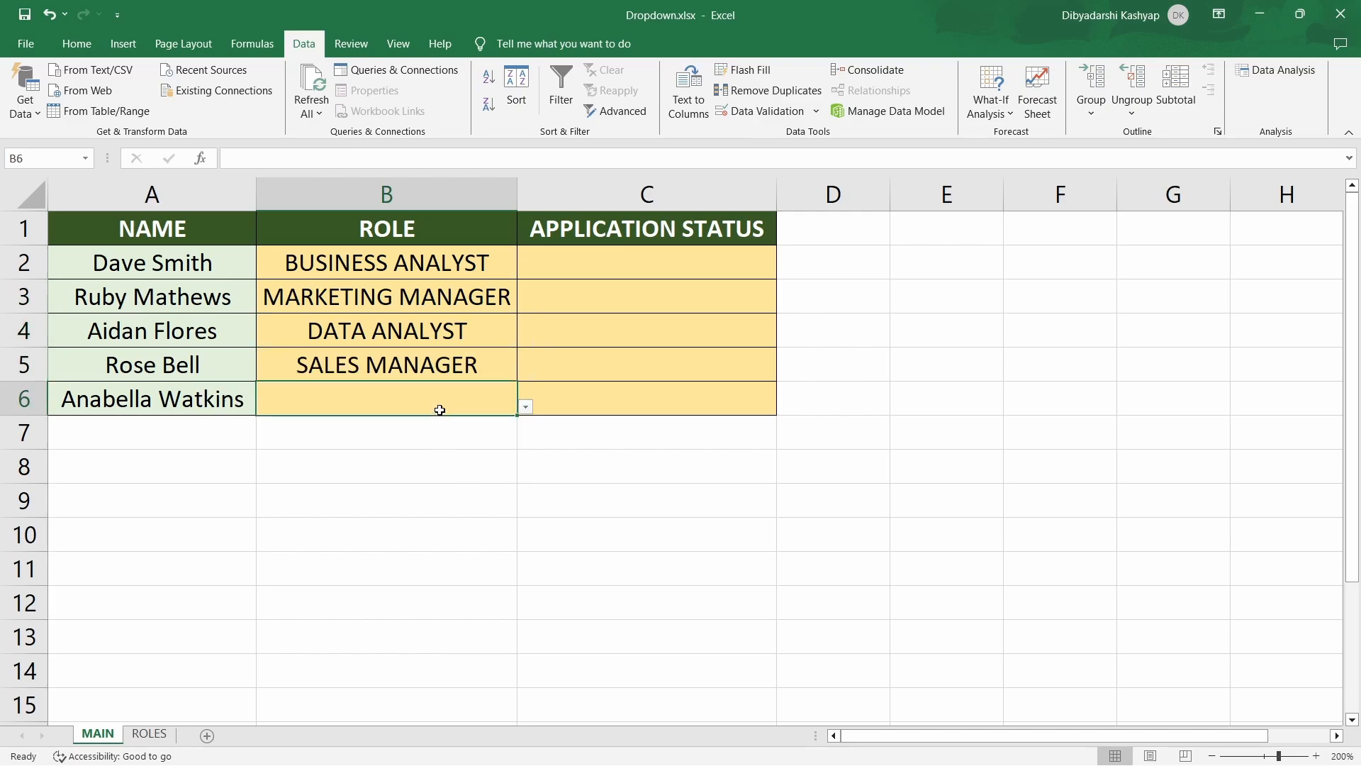
click(525, 406)
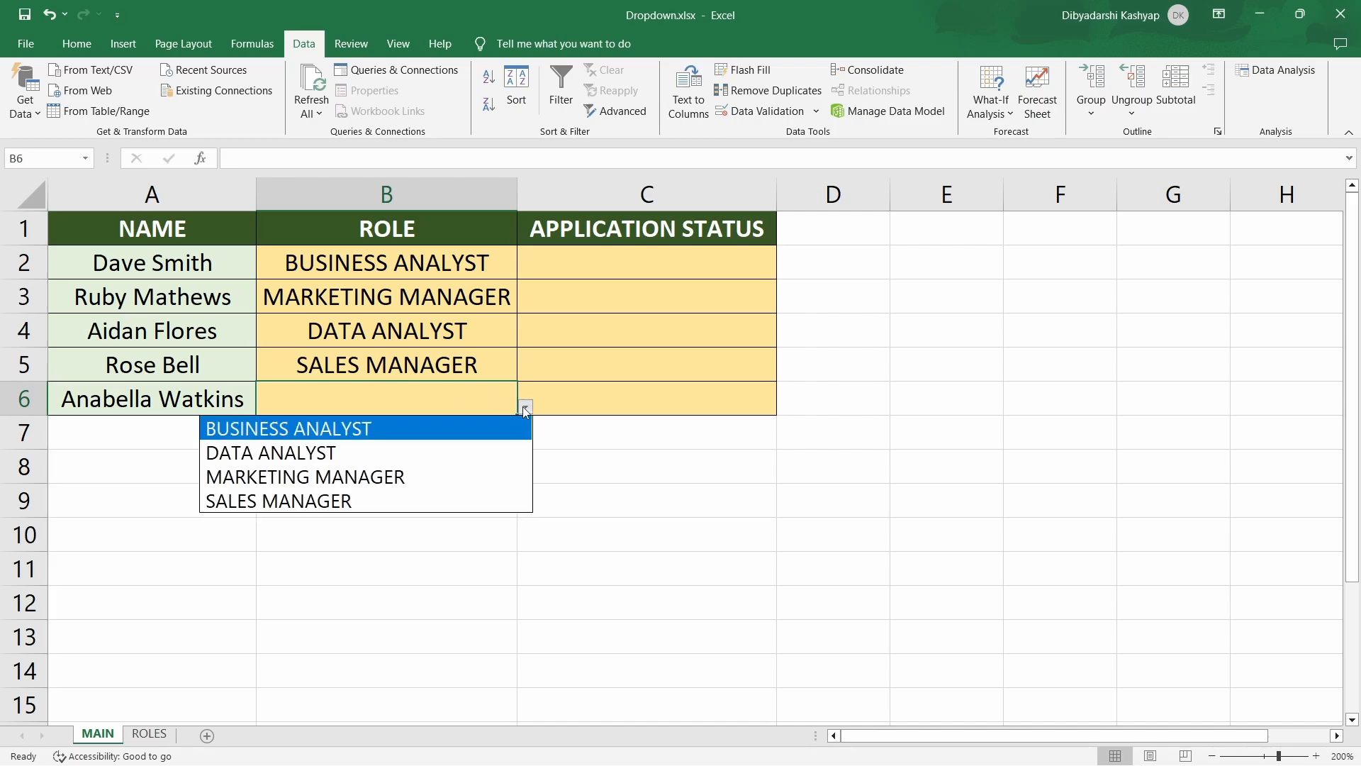
click(420, 445)
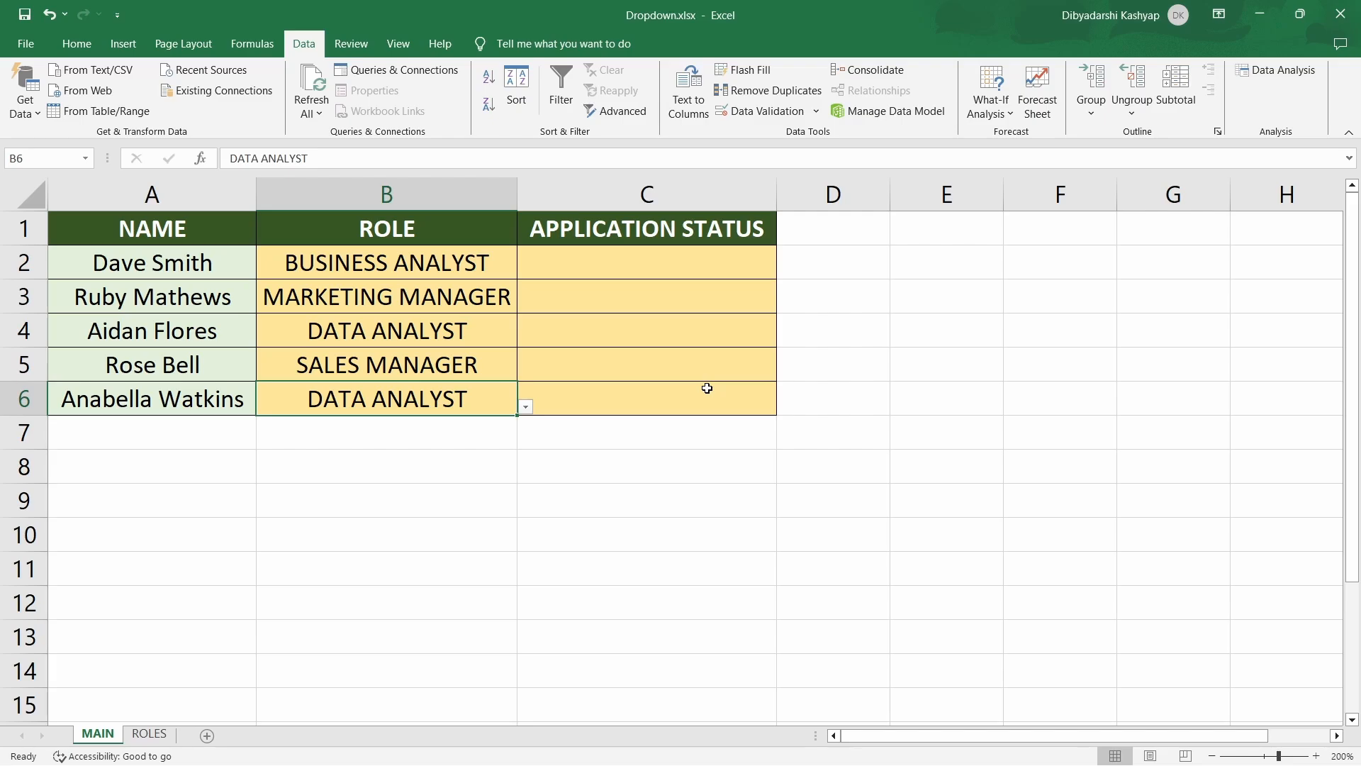
Add a List validation to the application status cells C2:C6 with the options Under Review, Submitted, Passed and Rejected
click(702, 465)
drag(699, 265, 708, 398)
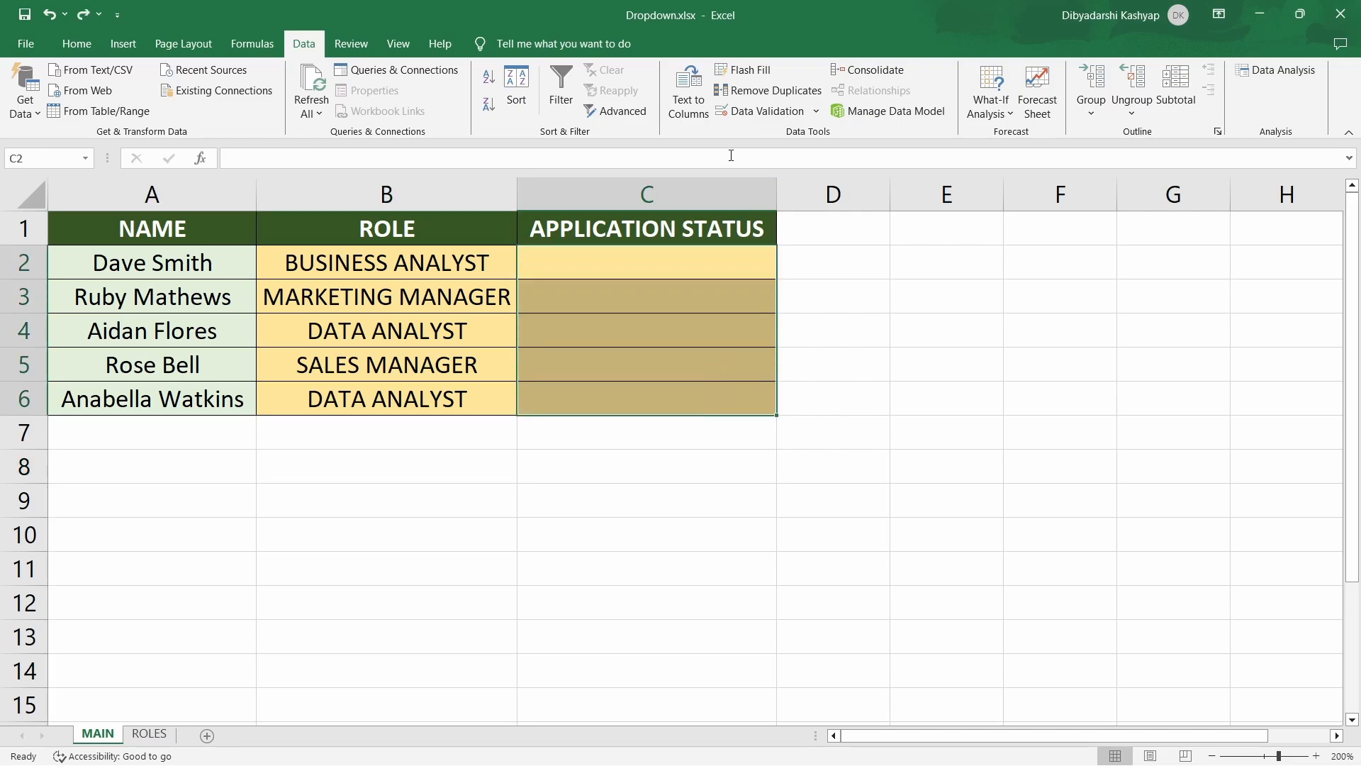
click(764, 112)
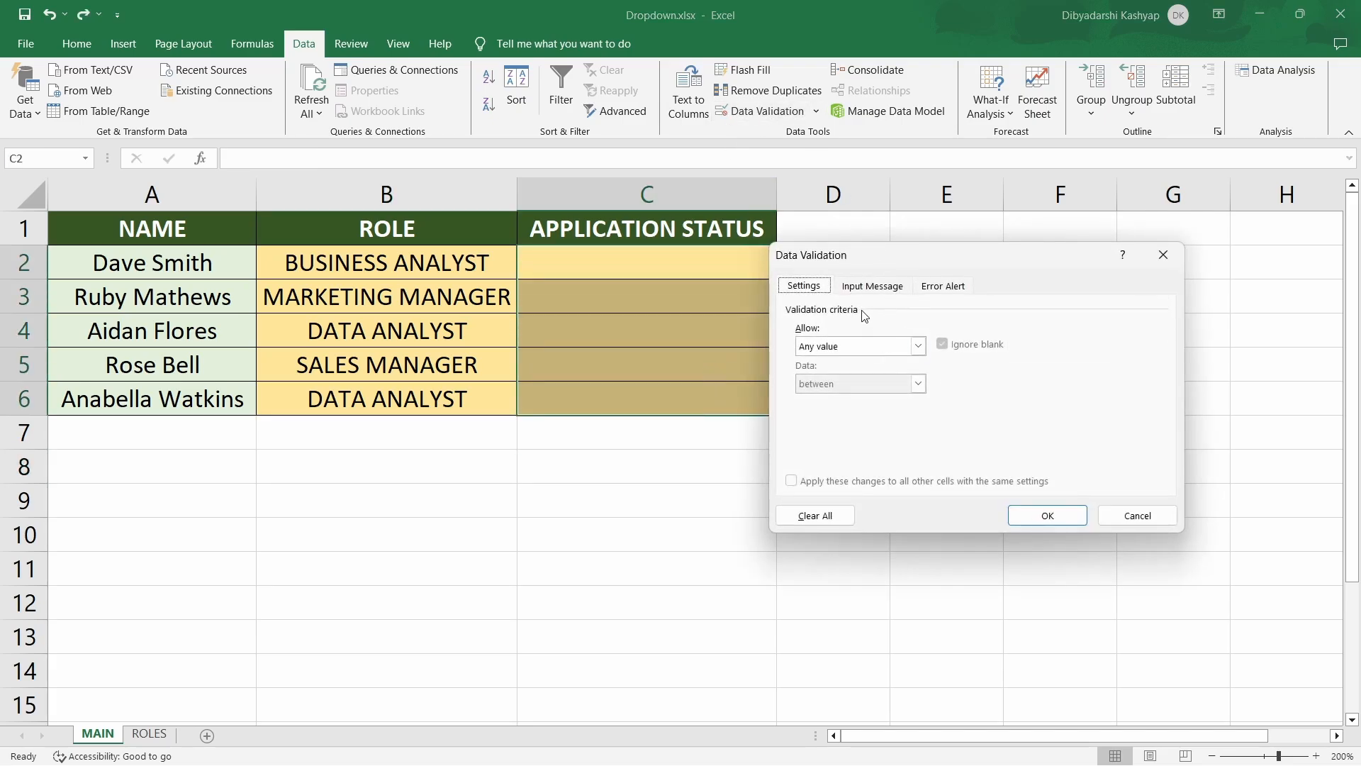
click(919, 346)
click(858, 398)
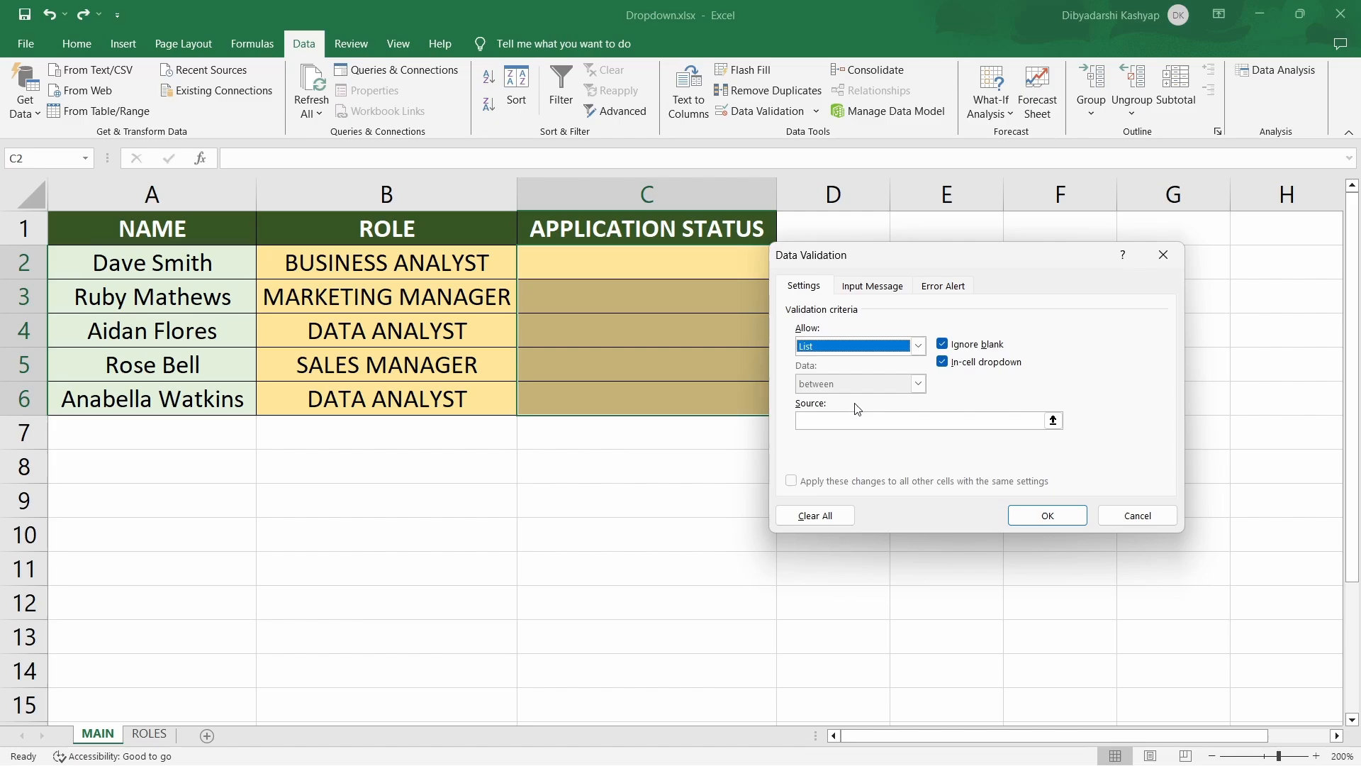
click(904, 421)
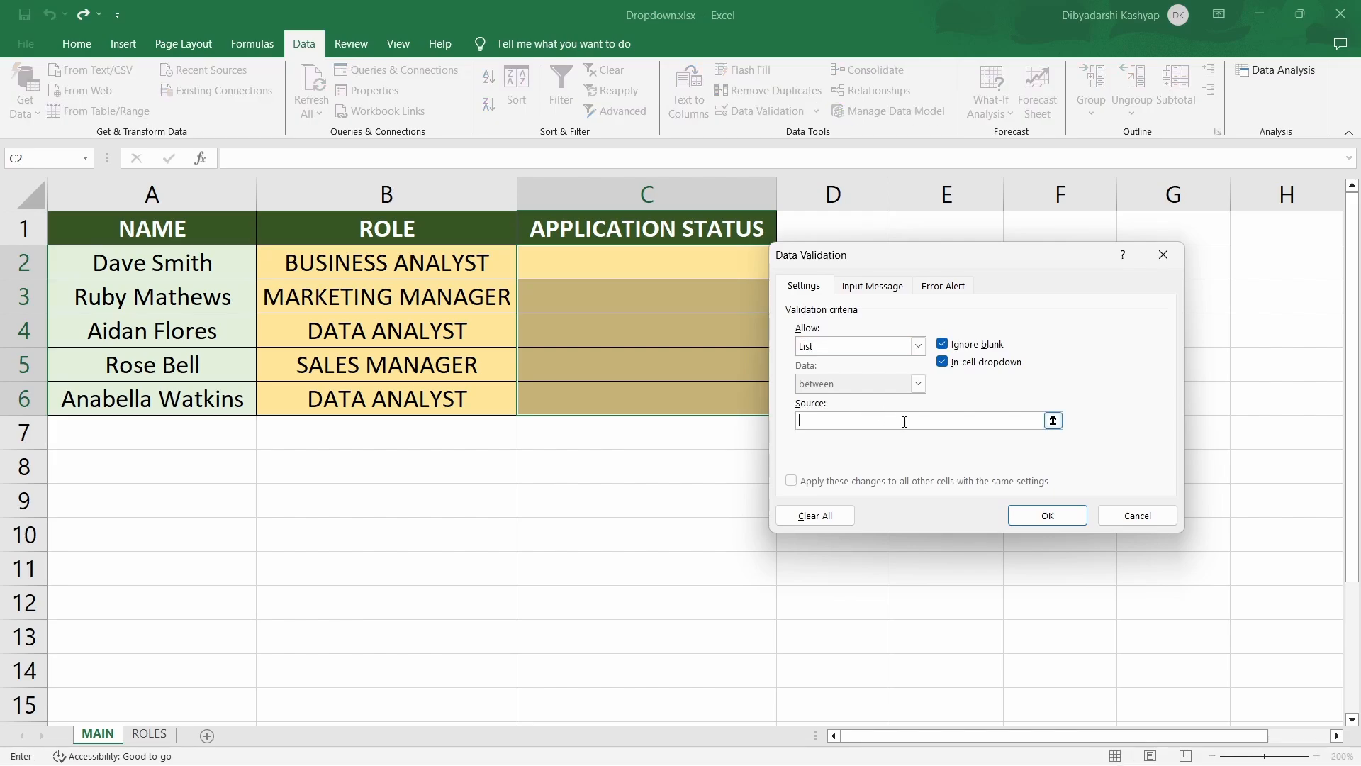
text(Under Review, Submitted, Pursue, Rejected)
click(1039, 515)
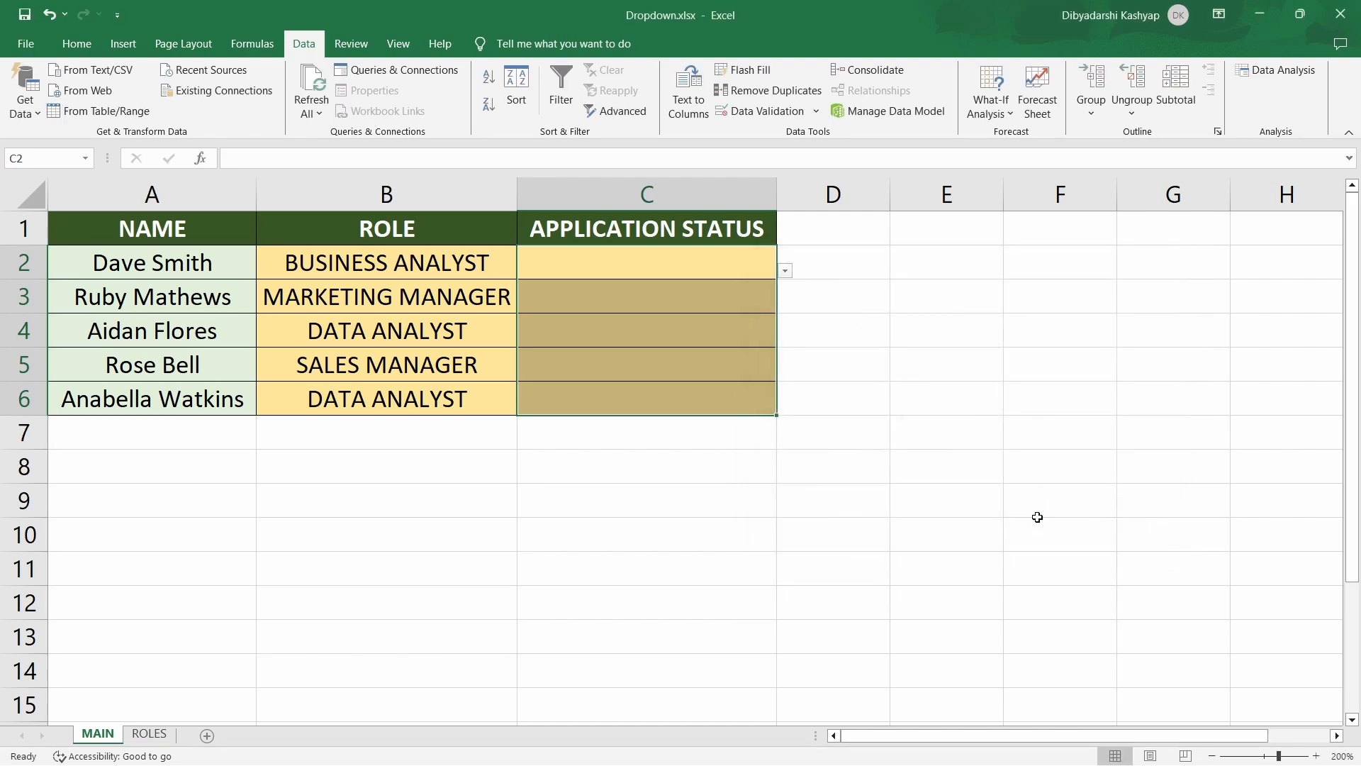
Choose Under Review from the application status dropdown in C2 and Submitted in C3
click(736, 269)
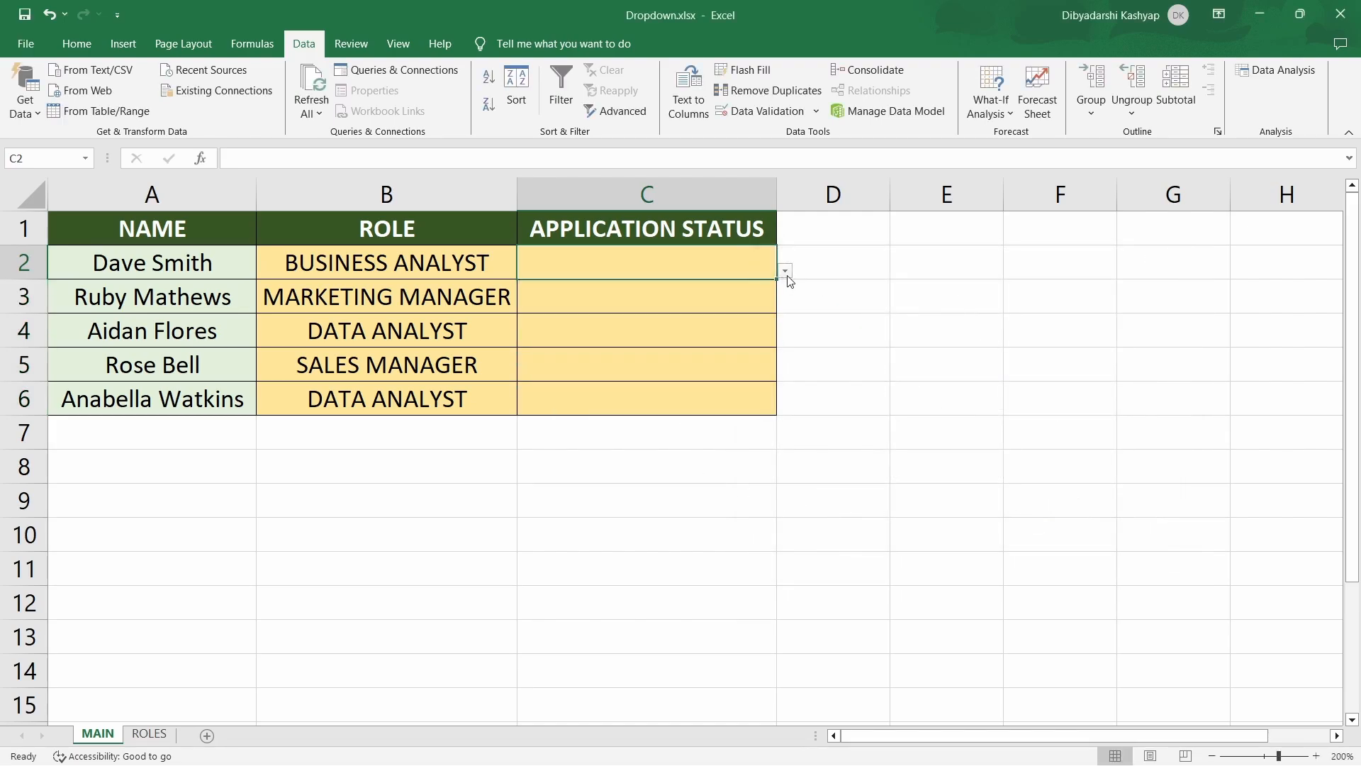
click(785, 271)
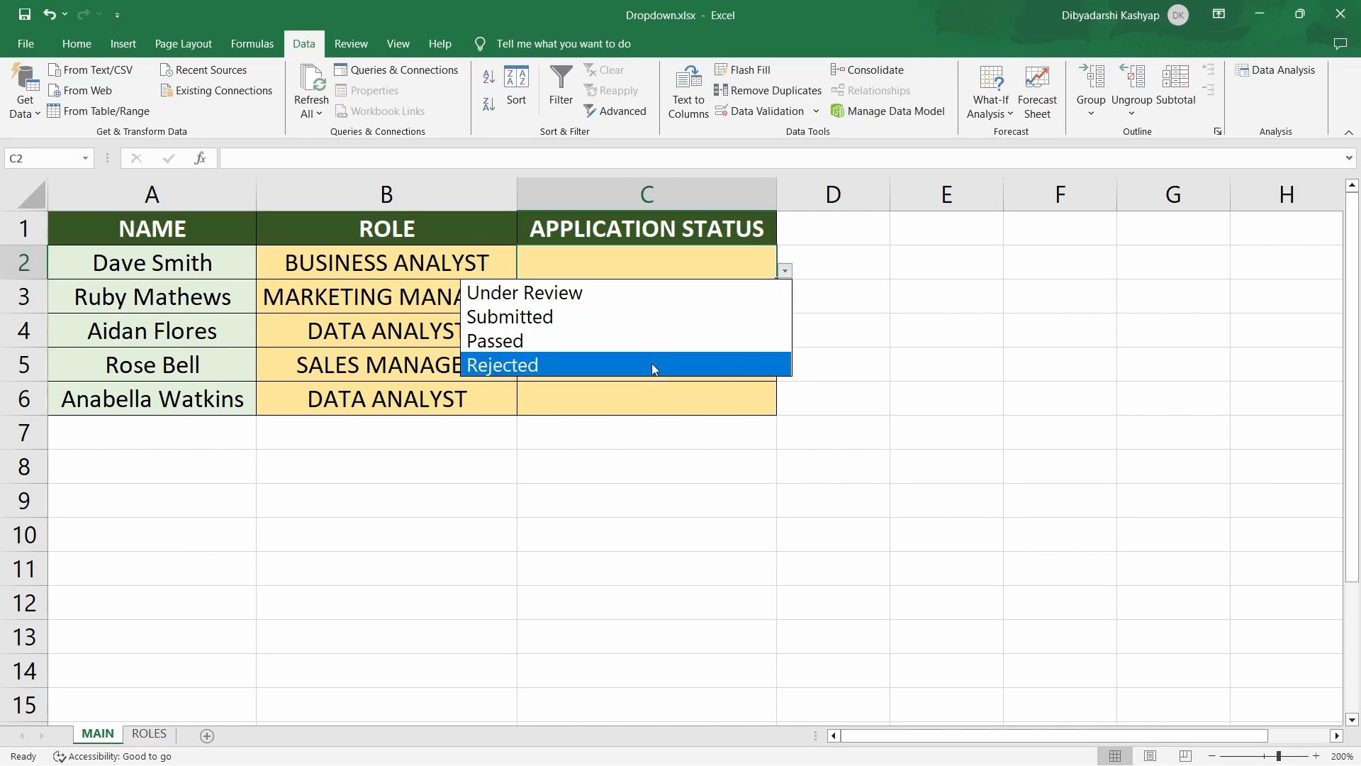
click(748, 294)
click(759, 300)
click(792, 307)
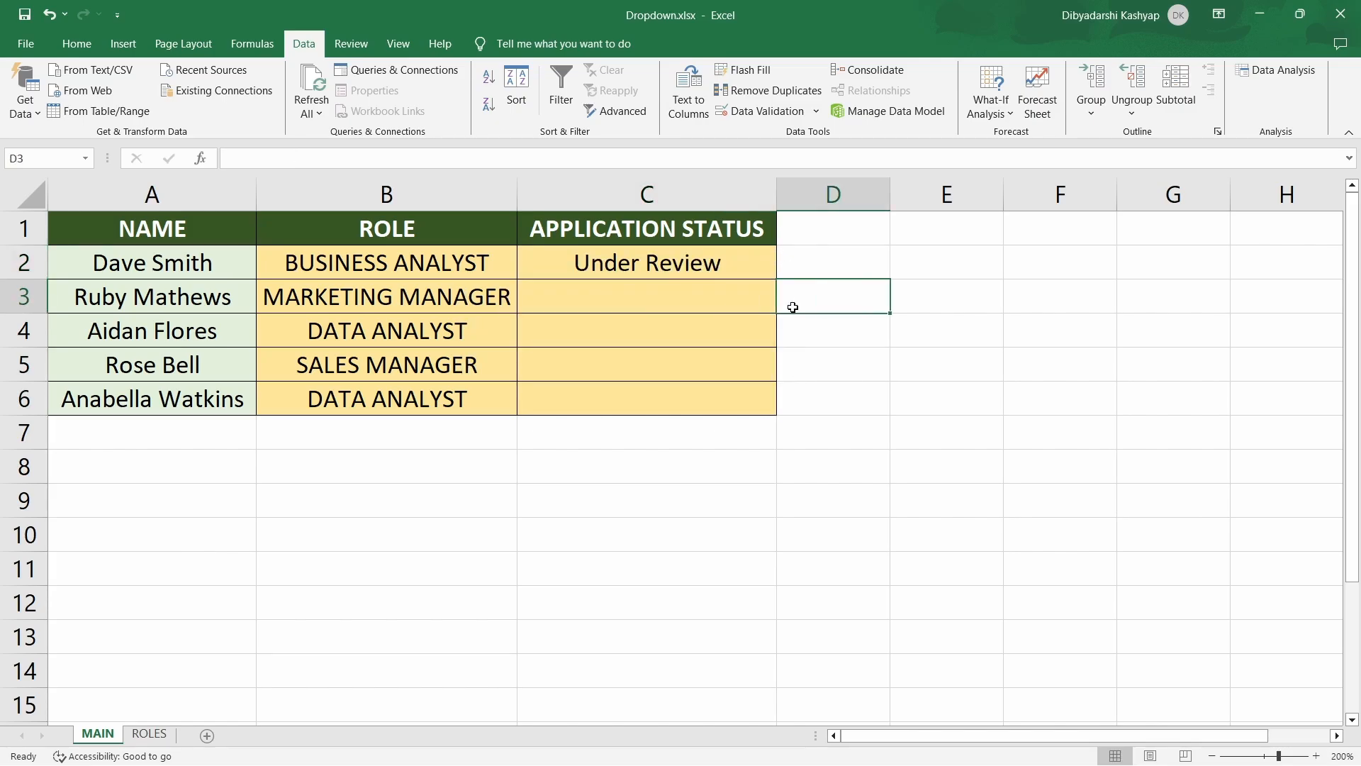
click(730, 300)
click(785, 305)
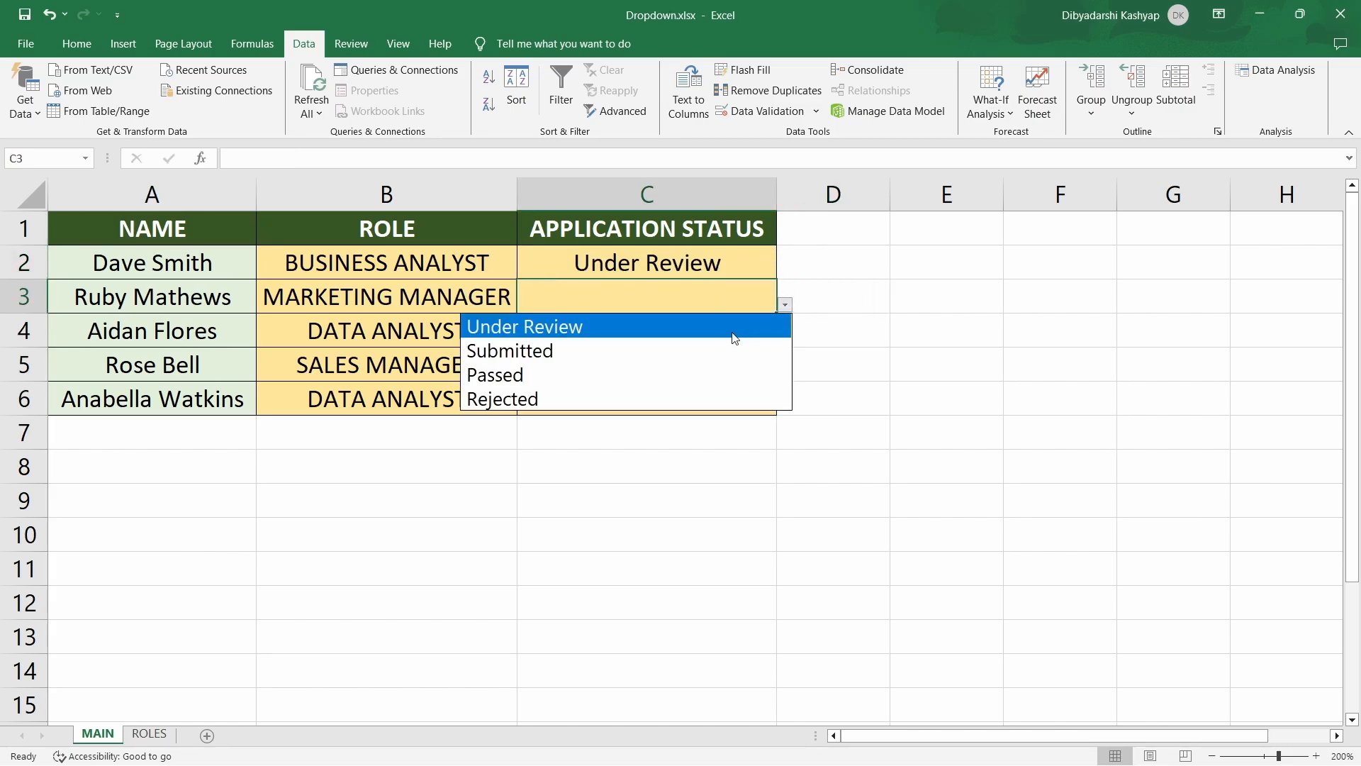
click(718, 350)
Choose Submitted from the application status dropdown in C4 and Passed in C5
click(738, 333)
click(785, 339)
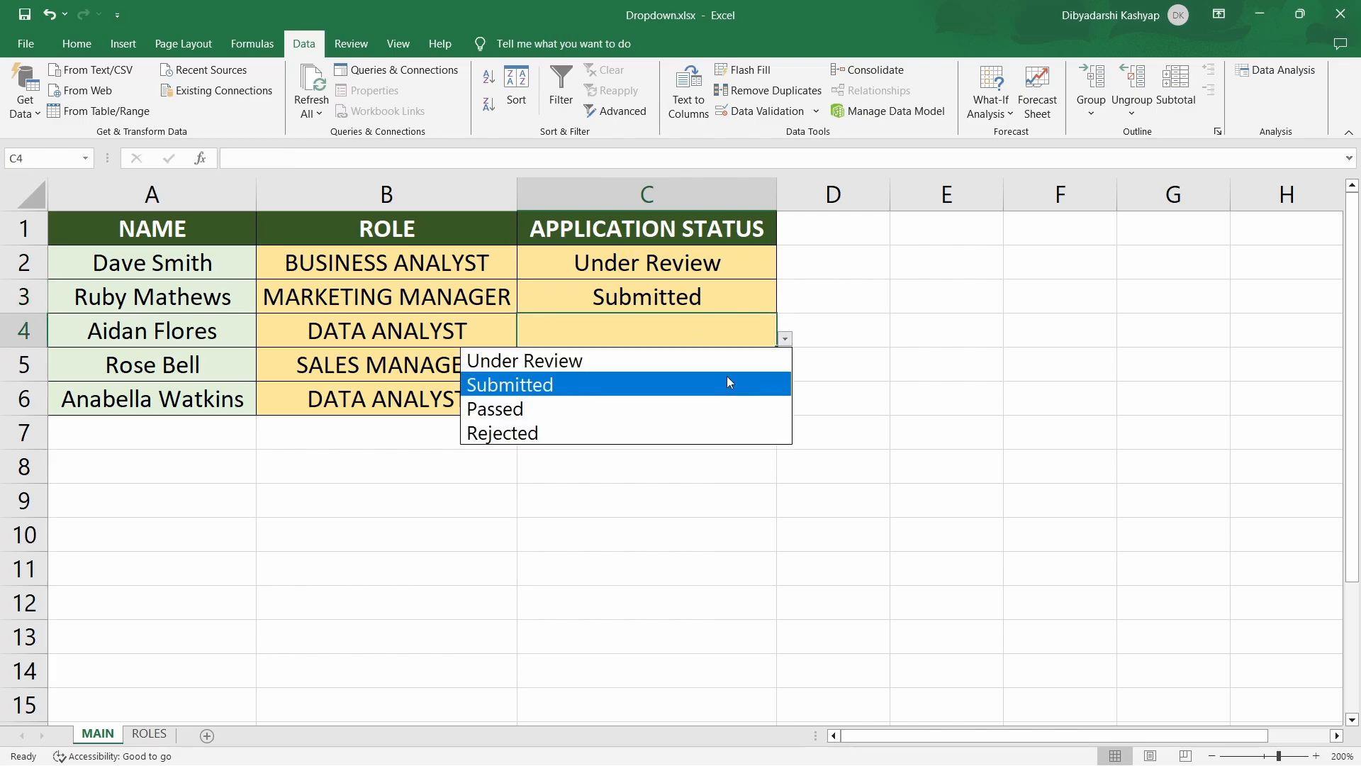
click(726, 383)
click(702, 373)
click(785, 373)
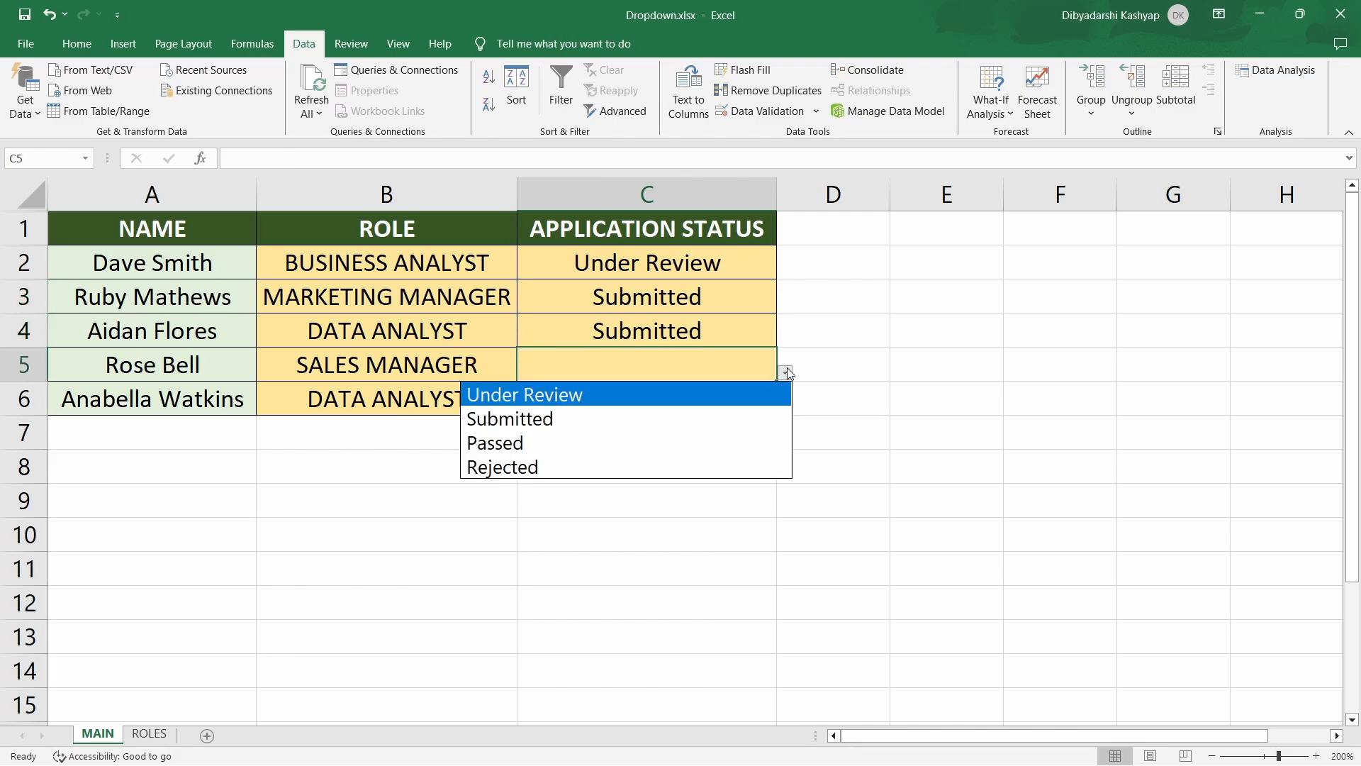
click(658, 443)
Choose Rejected from the application status dropdown in C6
click(737, 398)
click(786, 407)
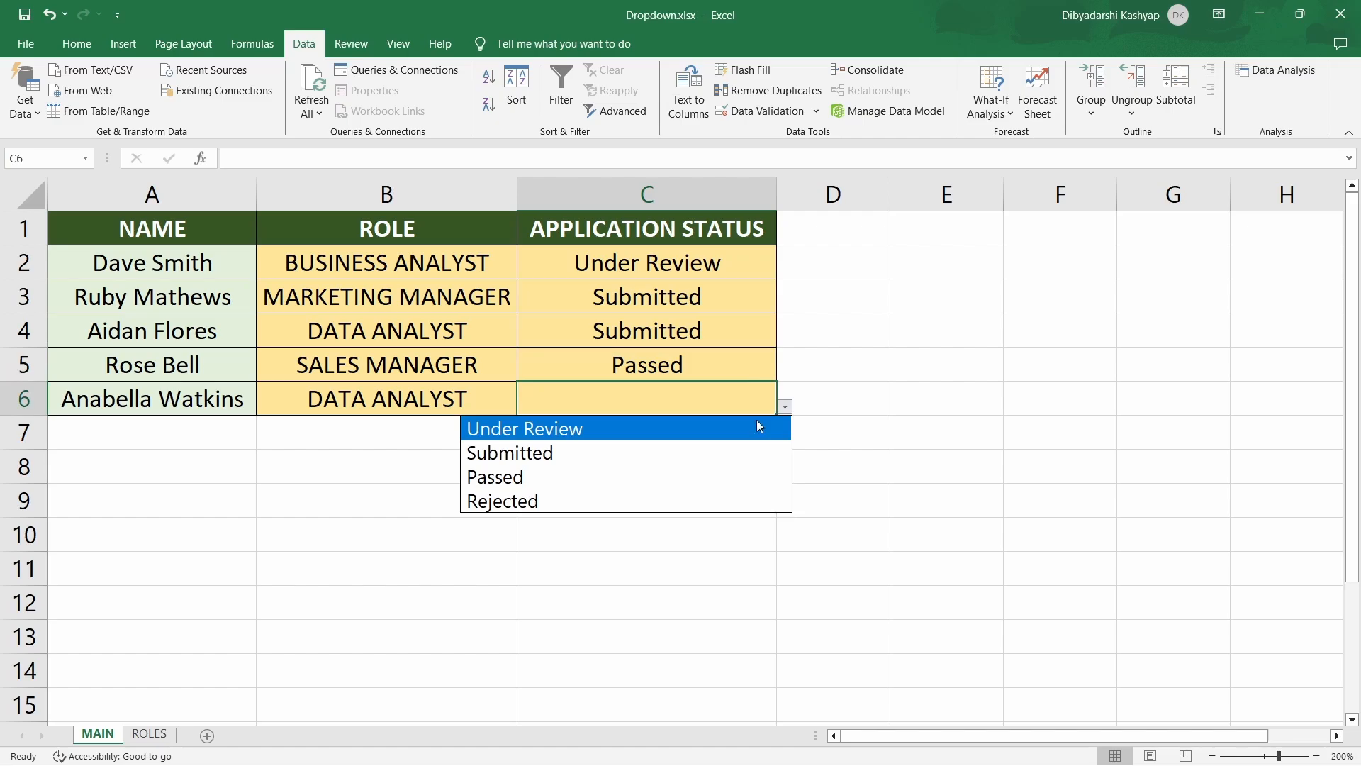
click(672, 501)
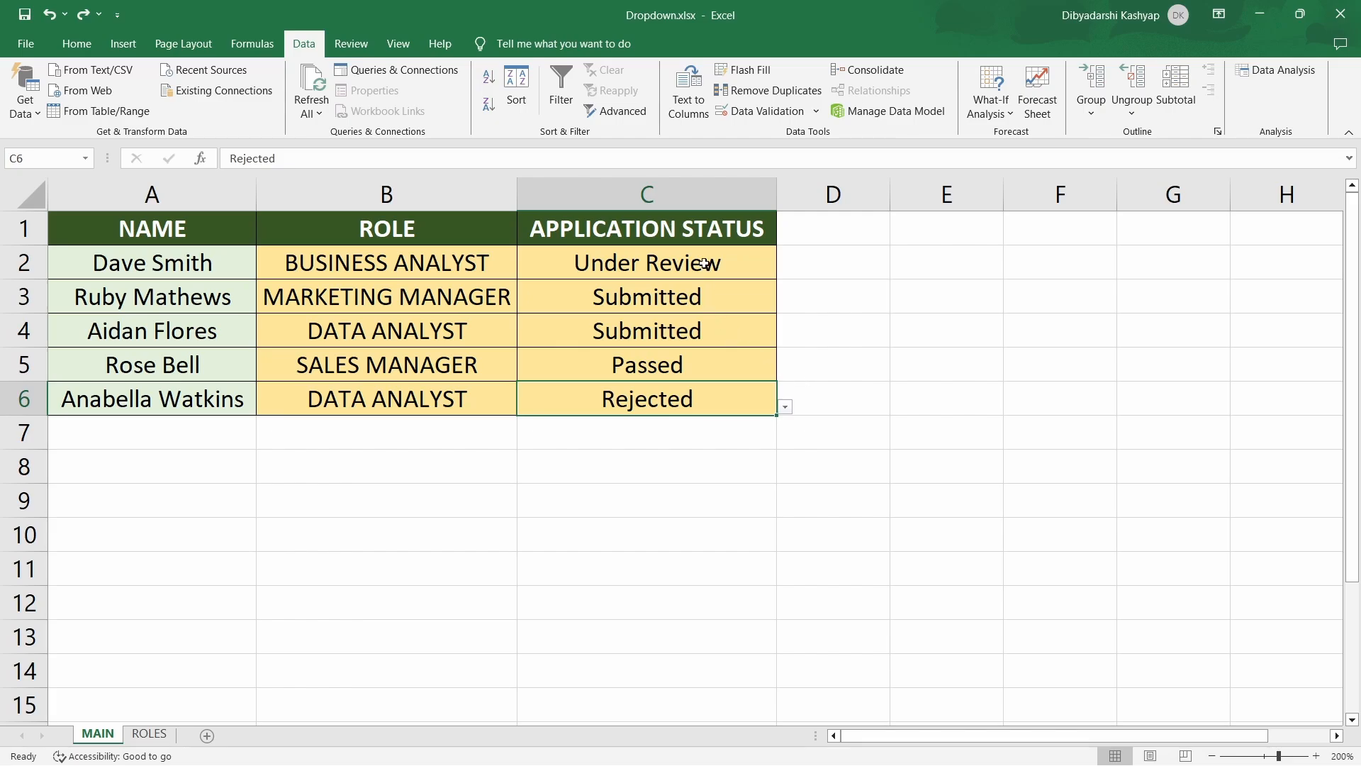
Append the option Details Missing to the List validation source of the application status cells C2:C6
drag(704, 263, 700, 402)
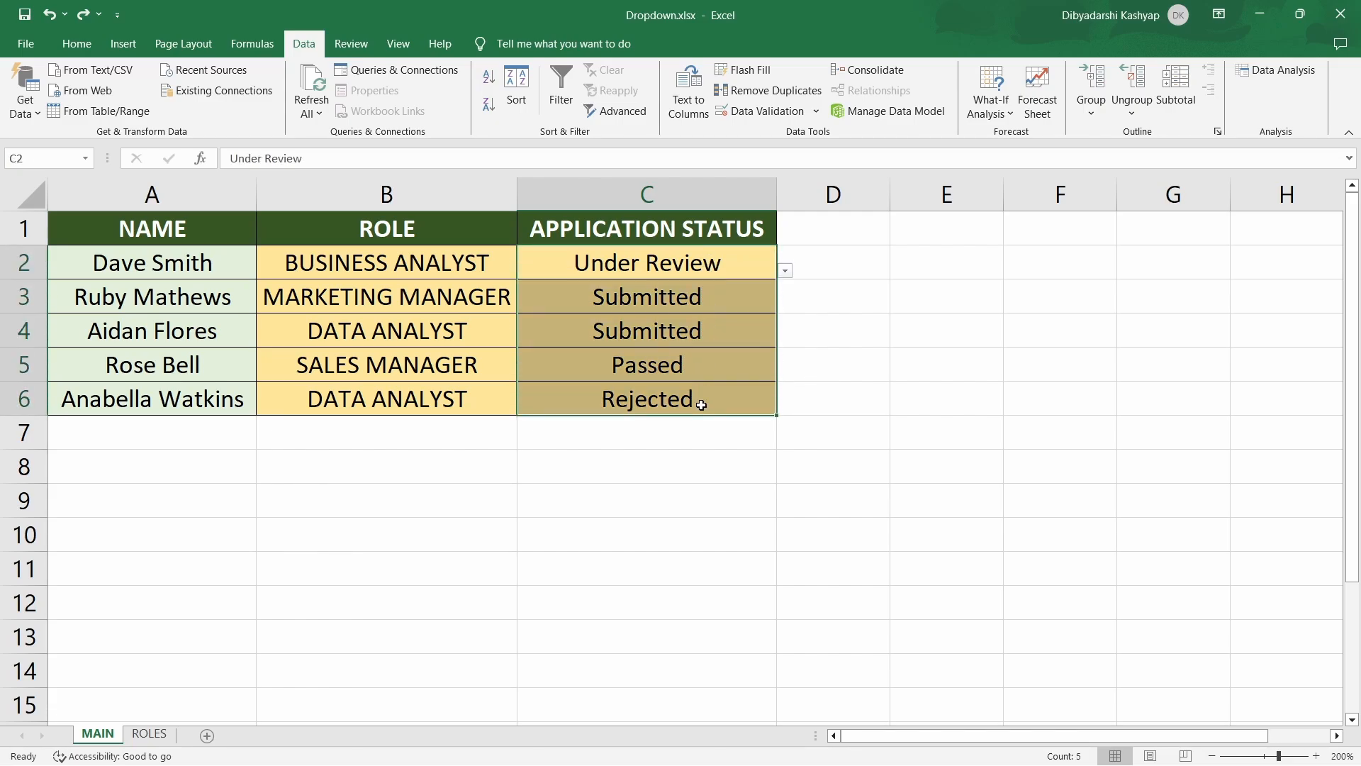
click(753, 112)
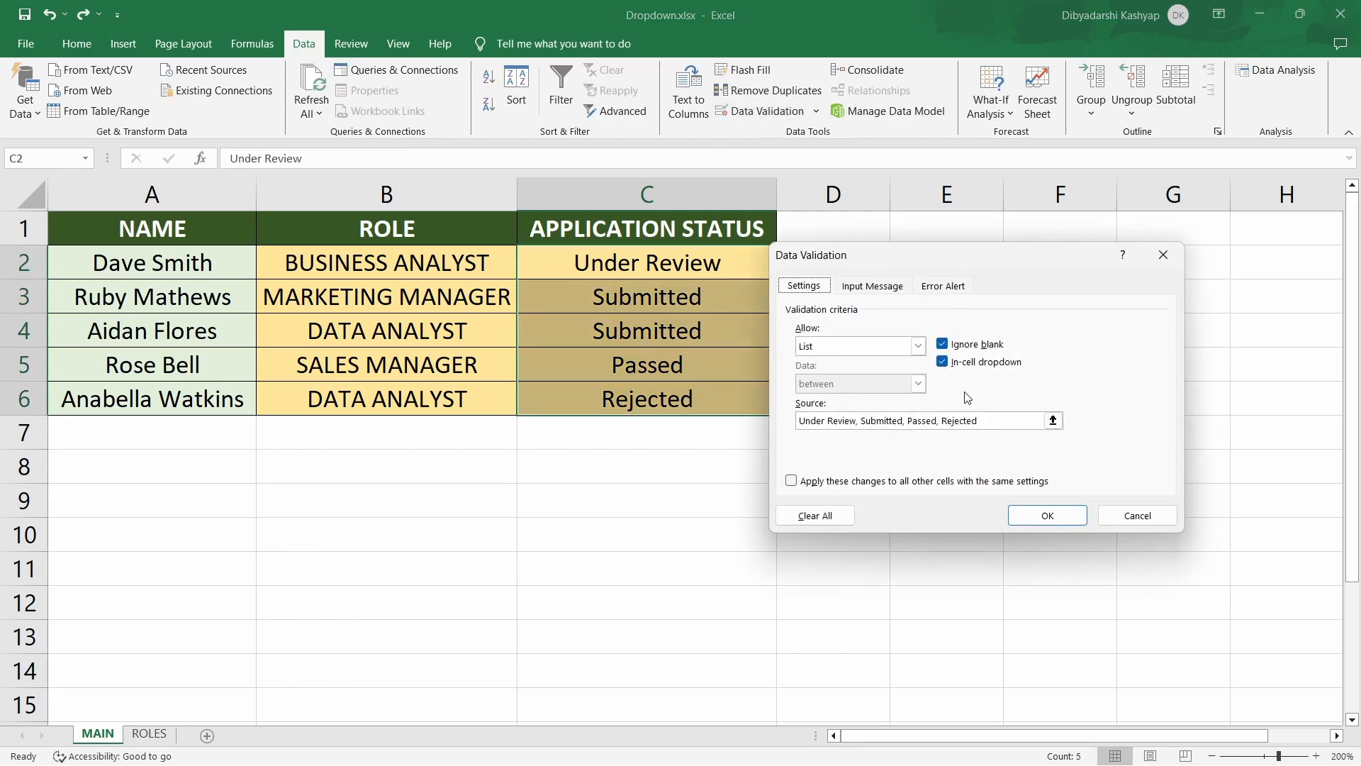
click(985, 418)
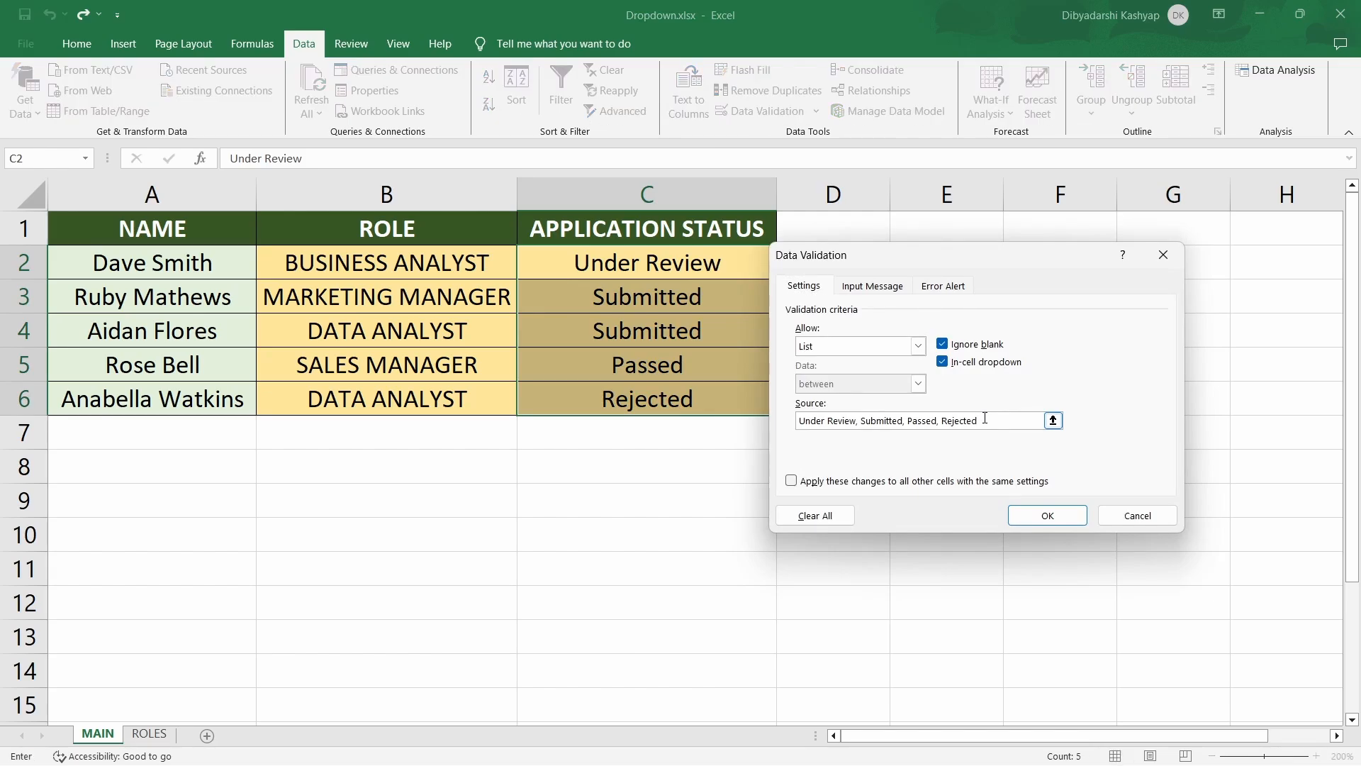
text(, Details Missing)
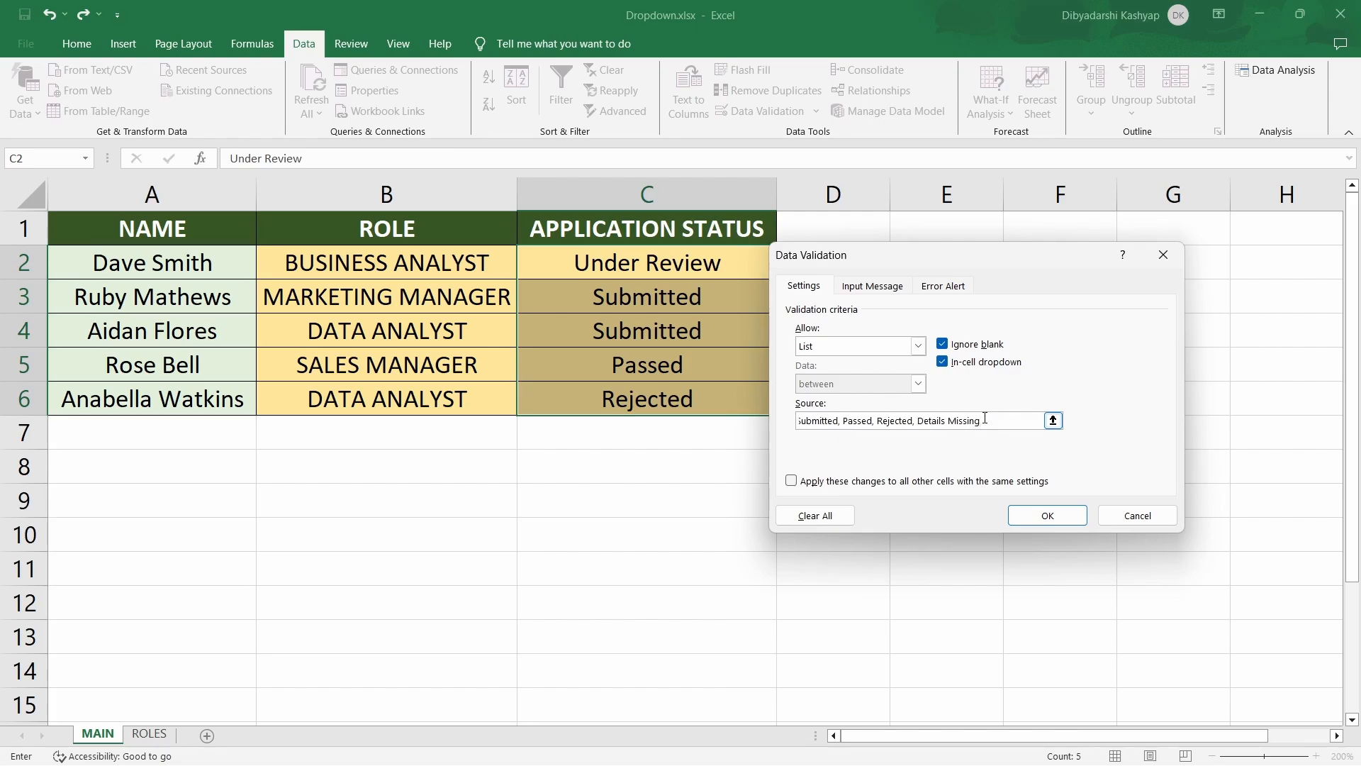
click(1047, 515)
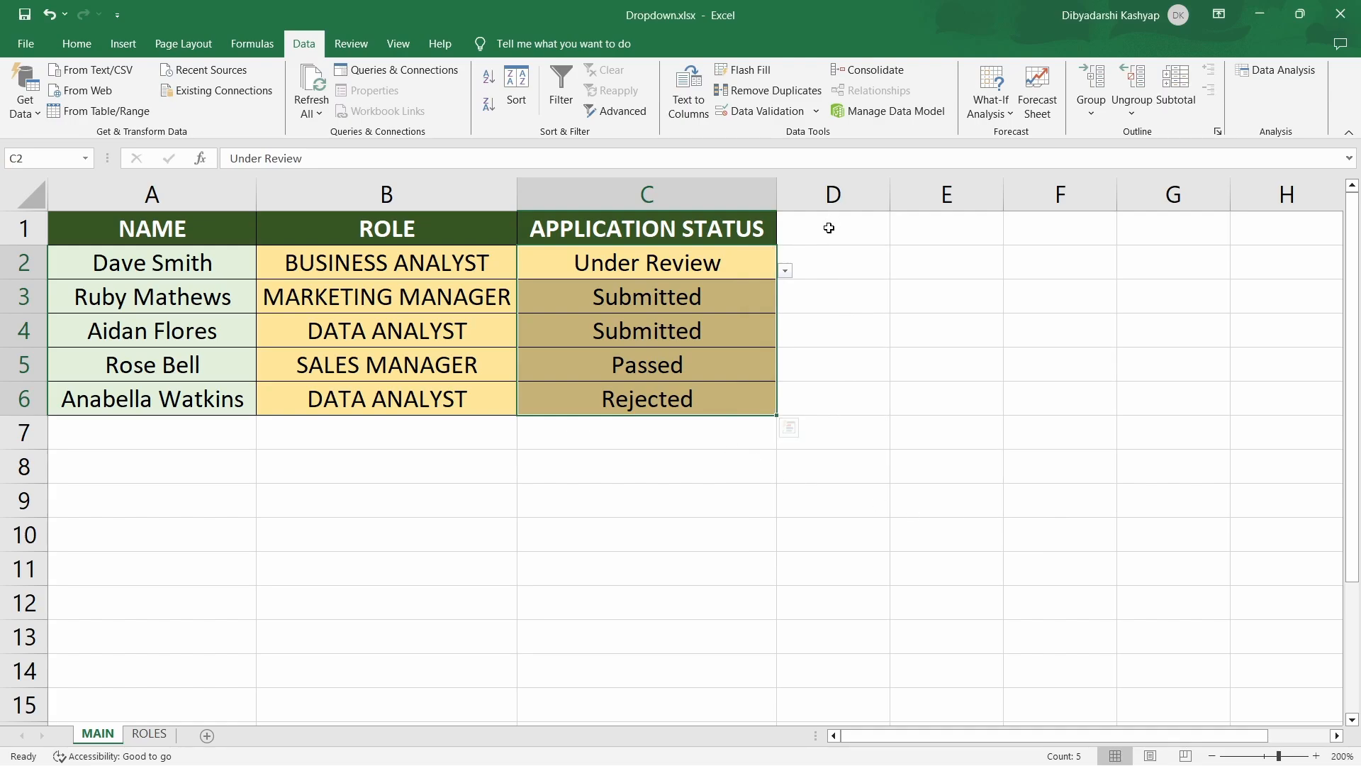
Change the application status in C6 to Details Missing using its dropdown
click(714, 398)
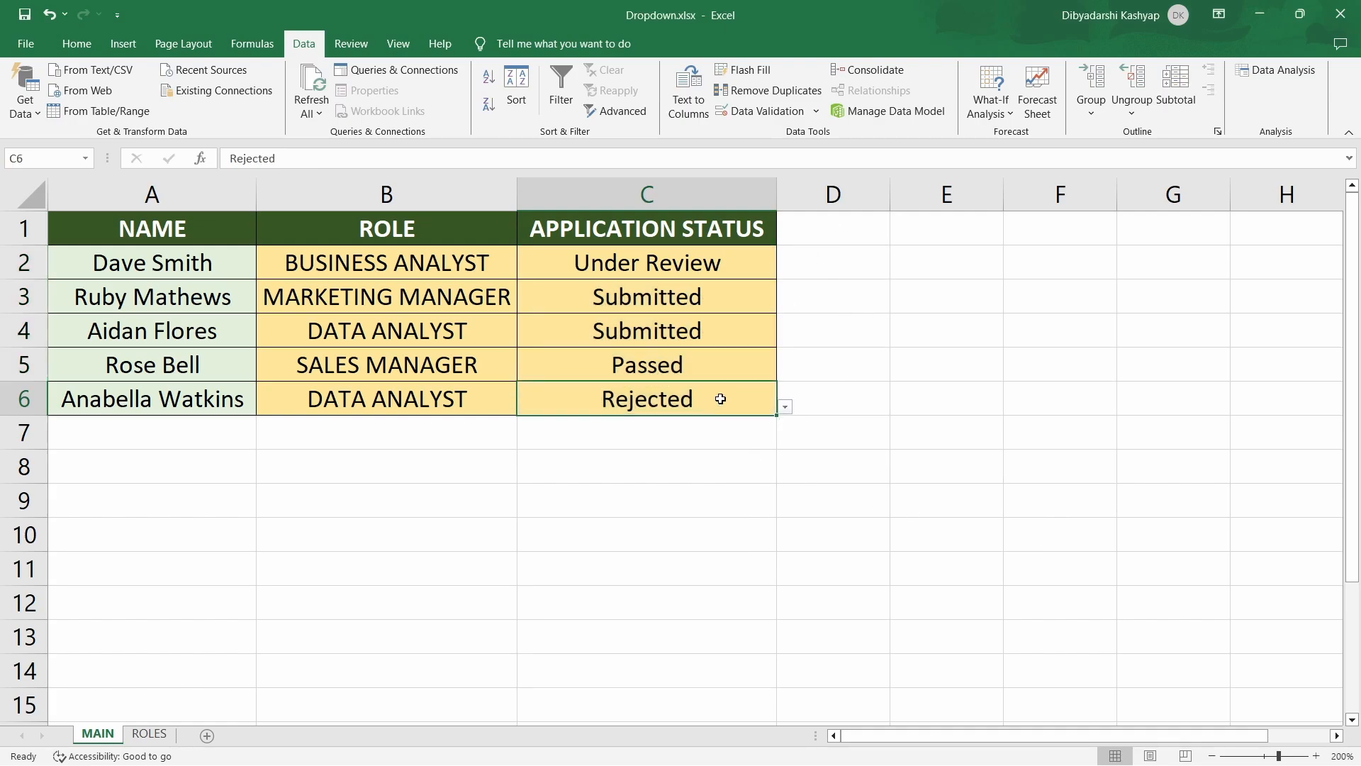
click(785, 407)
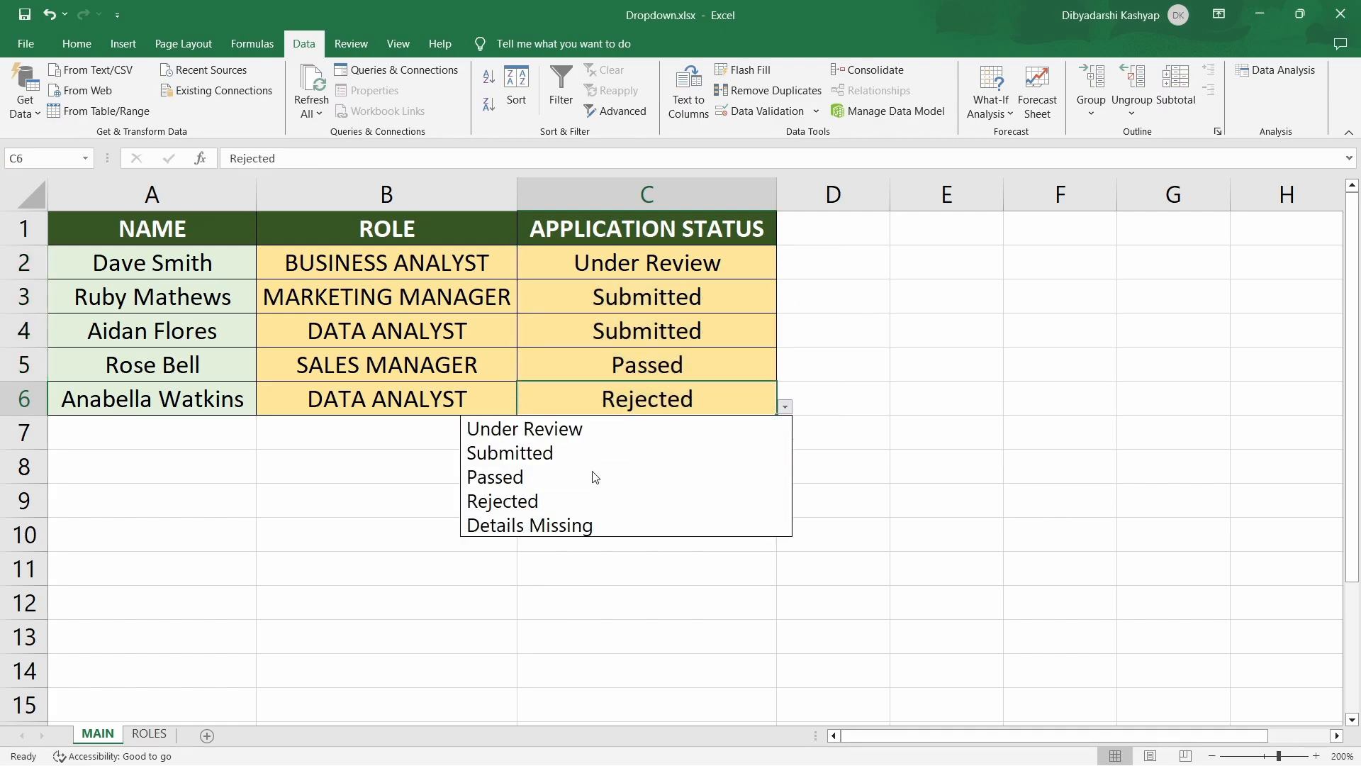
click(590, 521)
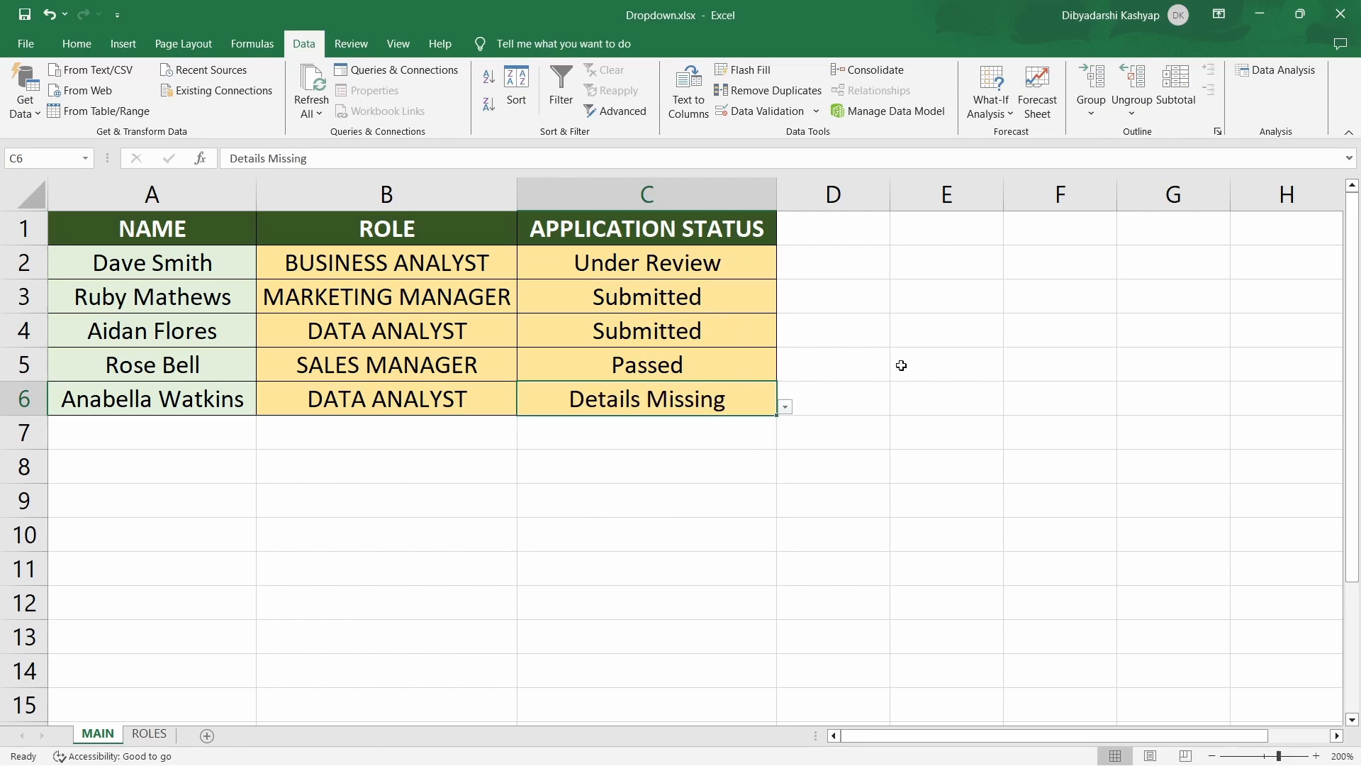
key(Return)
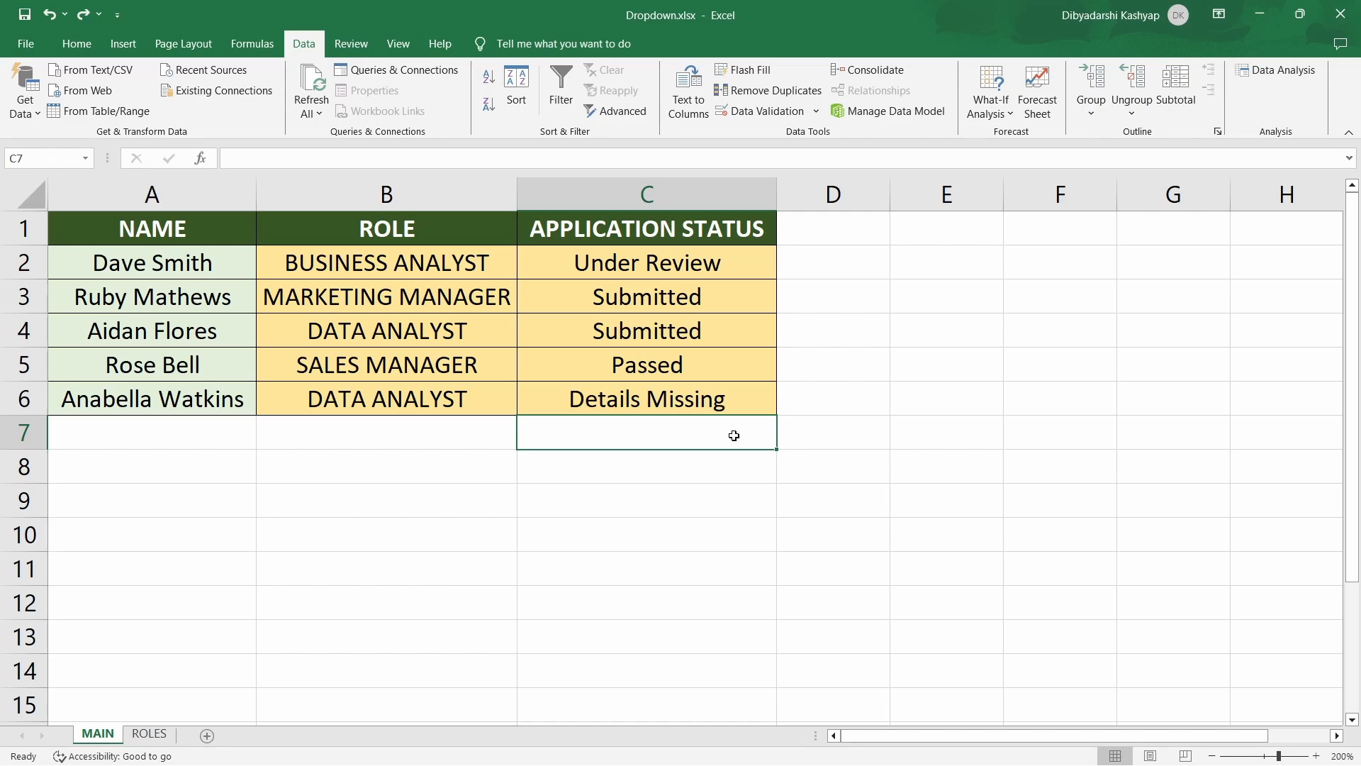
Give C2:C6 a validation input message titled "Values Accepted" with the text "Under Review/ Submitted / Passed / Rejected / Data Missing"
drag(744, 265, 730, 395)
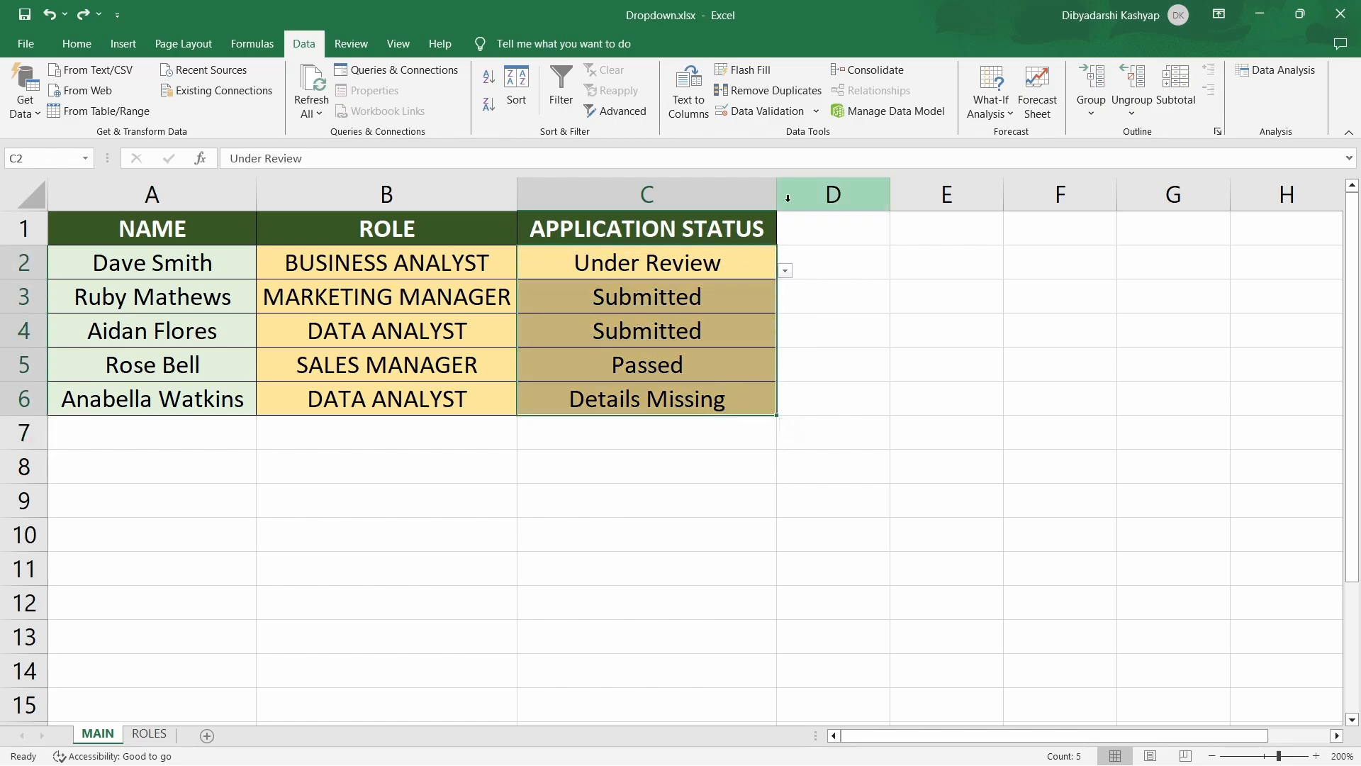
click(761, 112)
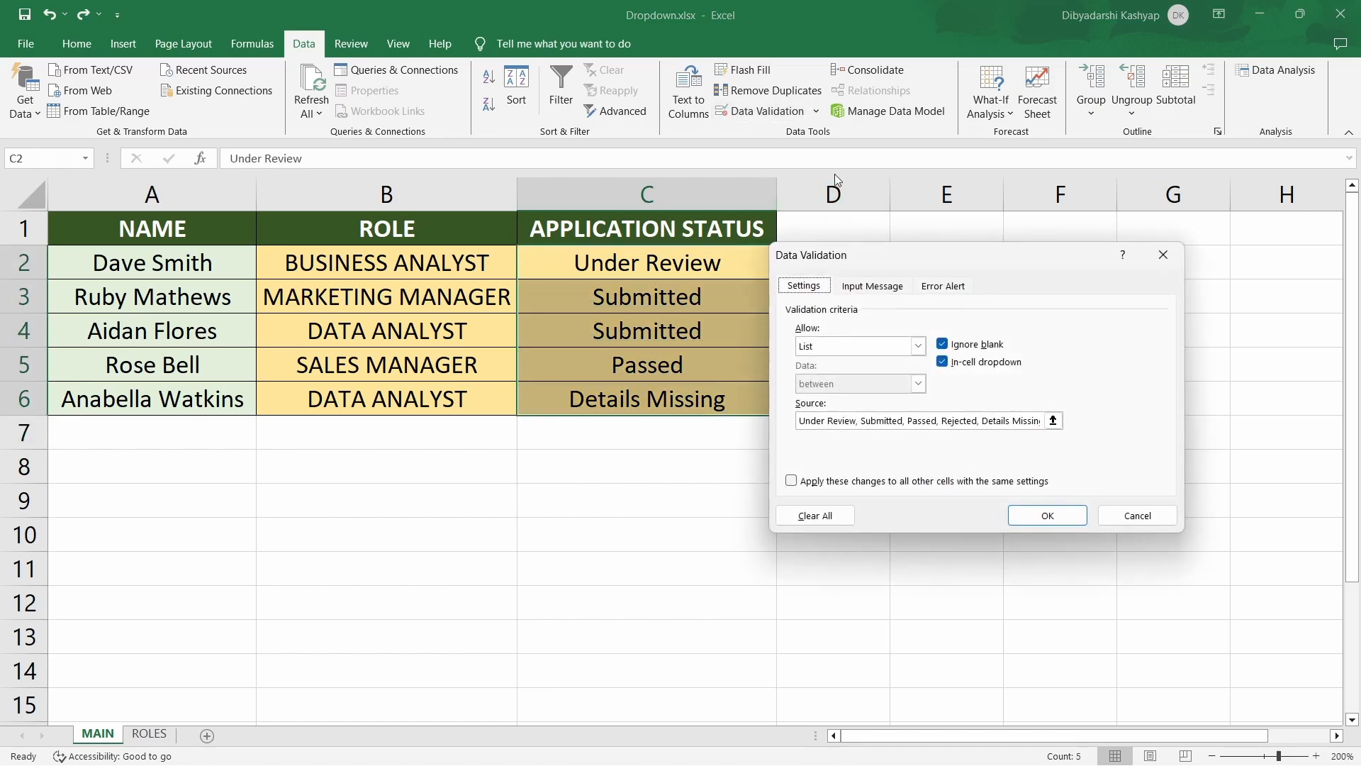
click(873, 287)
click(892, 372)
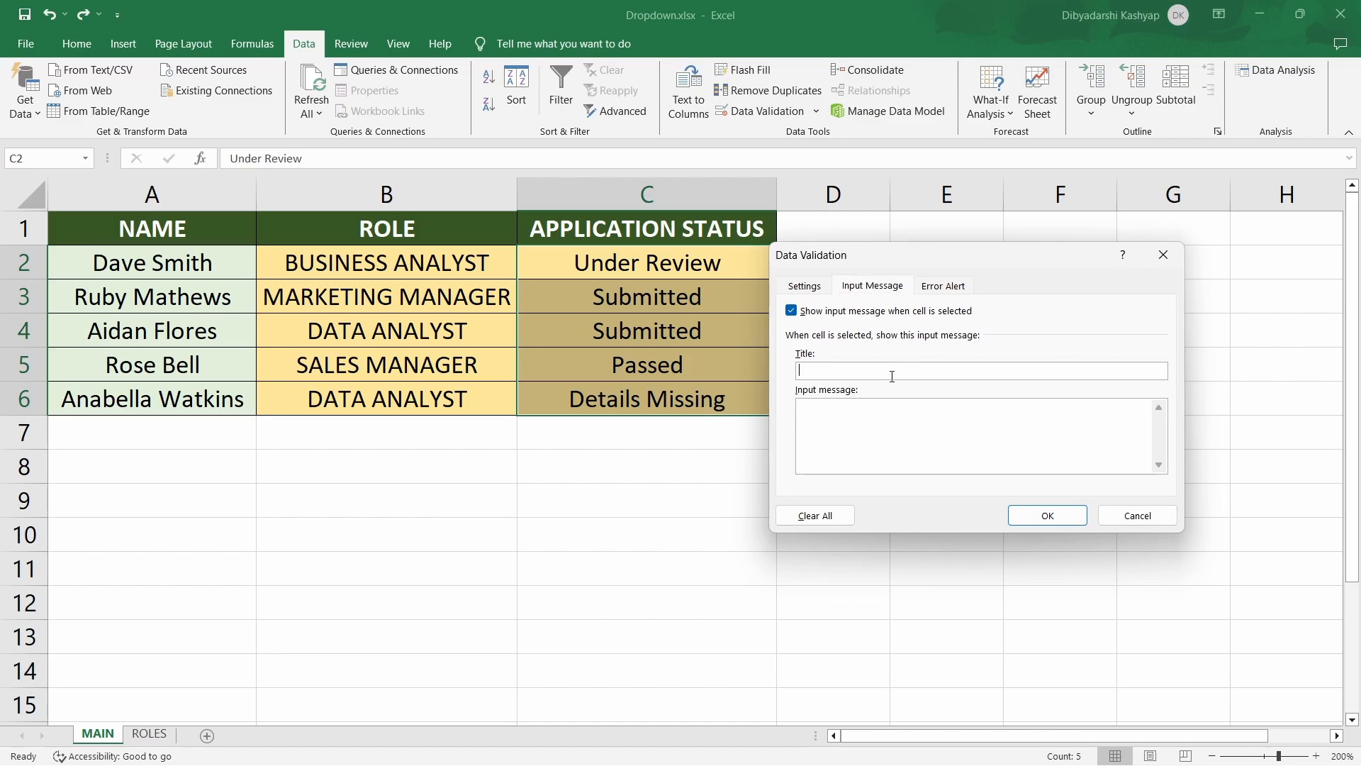
text(Values Accepted)
click(1040, 434)
text(Under Review/ Submitted / Passed / Rejected / Data Missing)
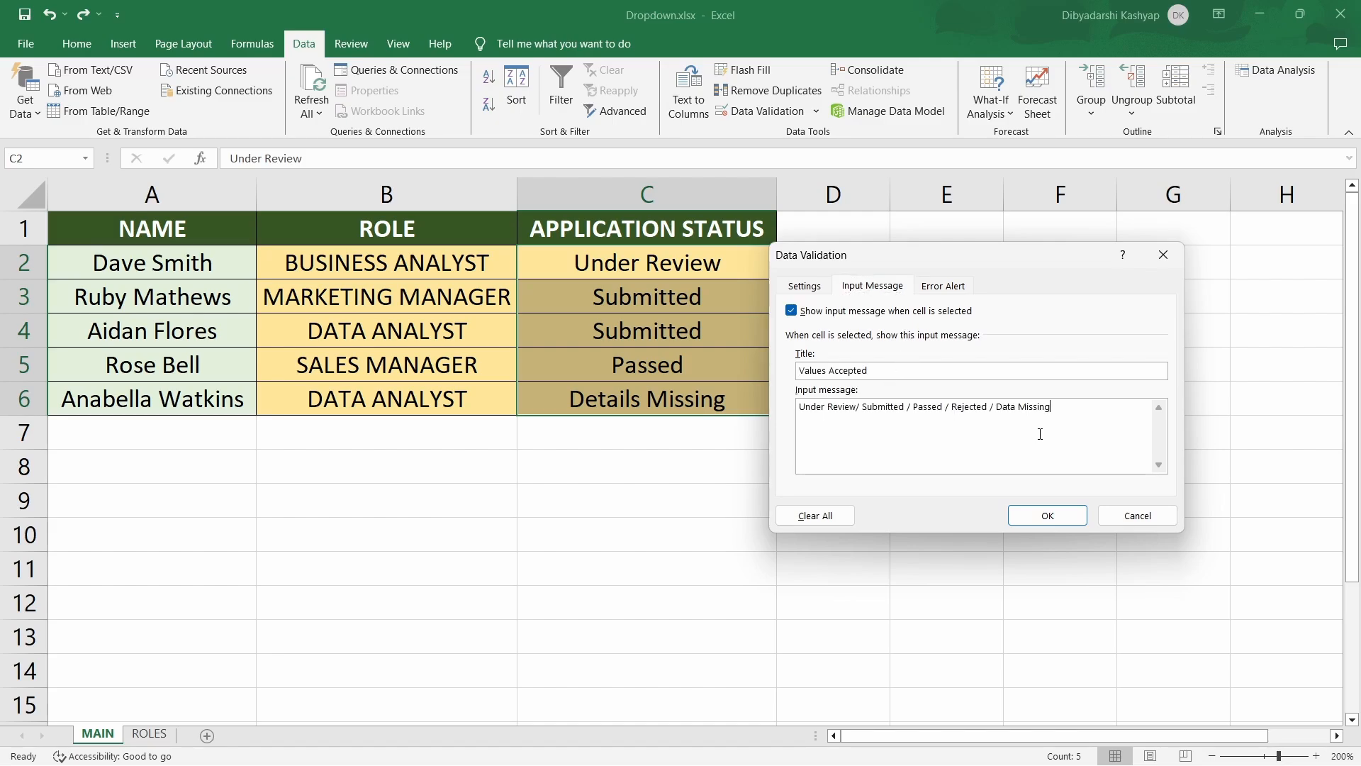
click(1045, 515)
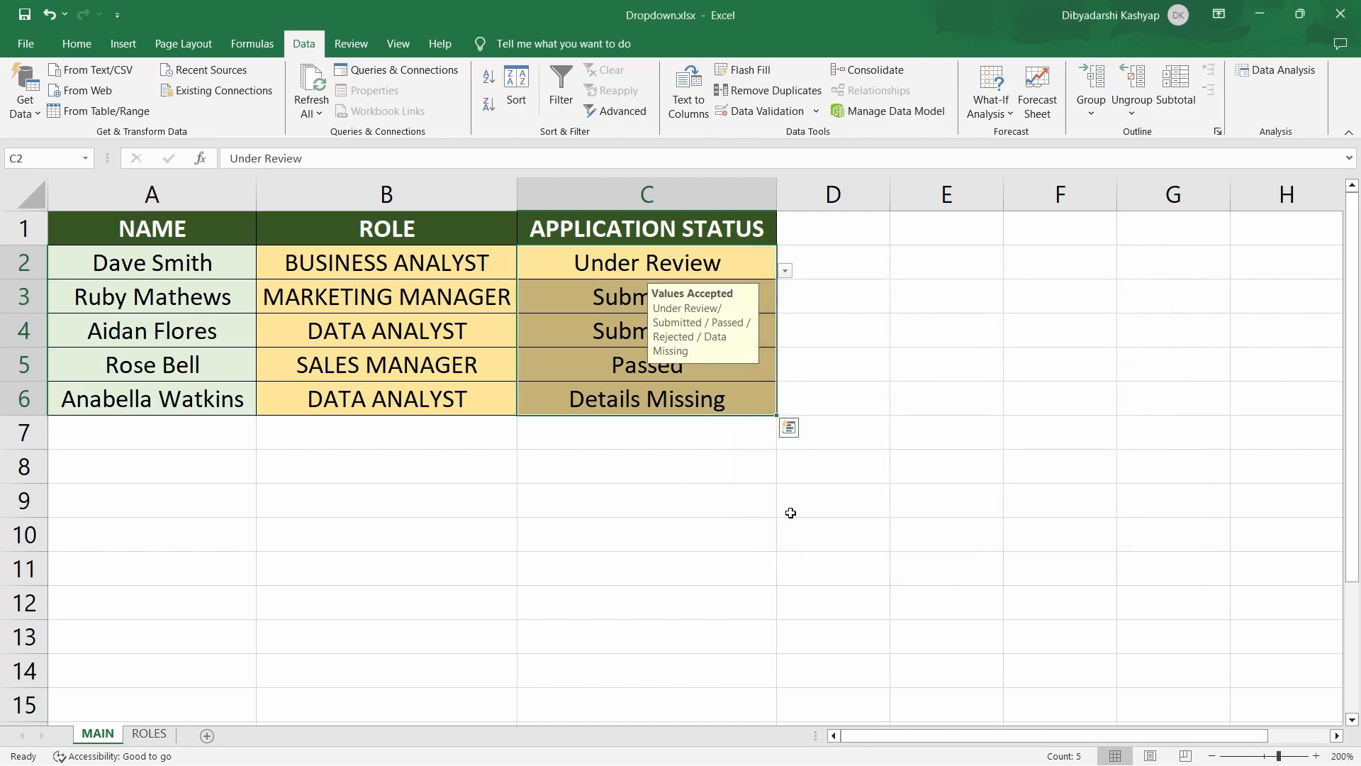
Check the input message on cell C2 and undo its addition to the application status cells
click(760, 476)
click(720, 269)
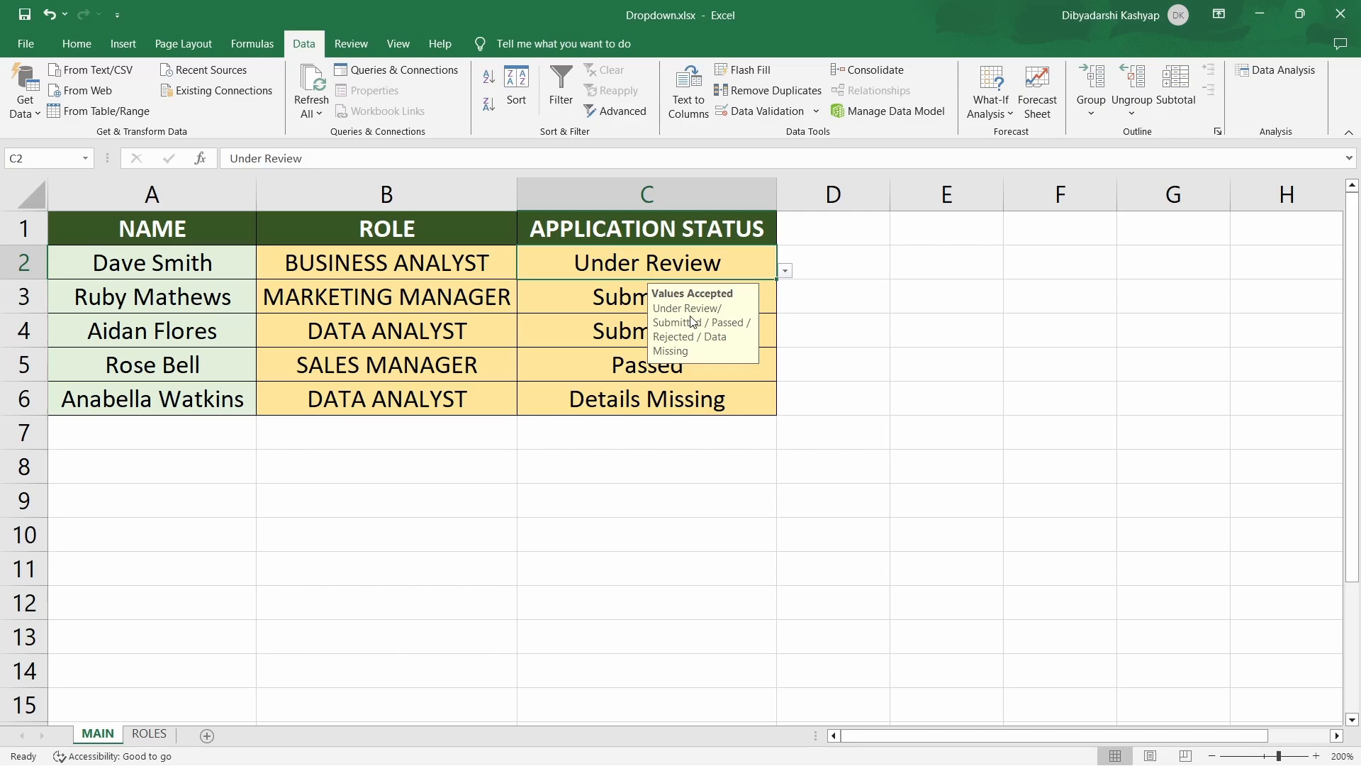
key(ctrl+z)
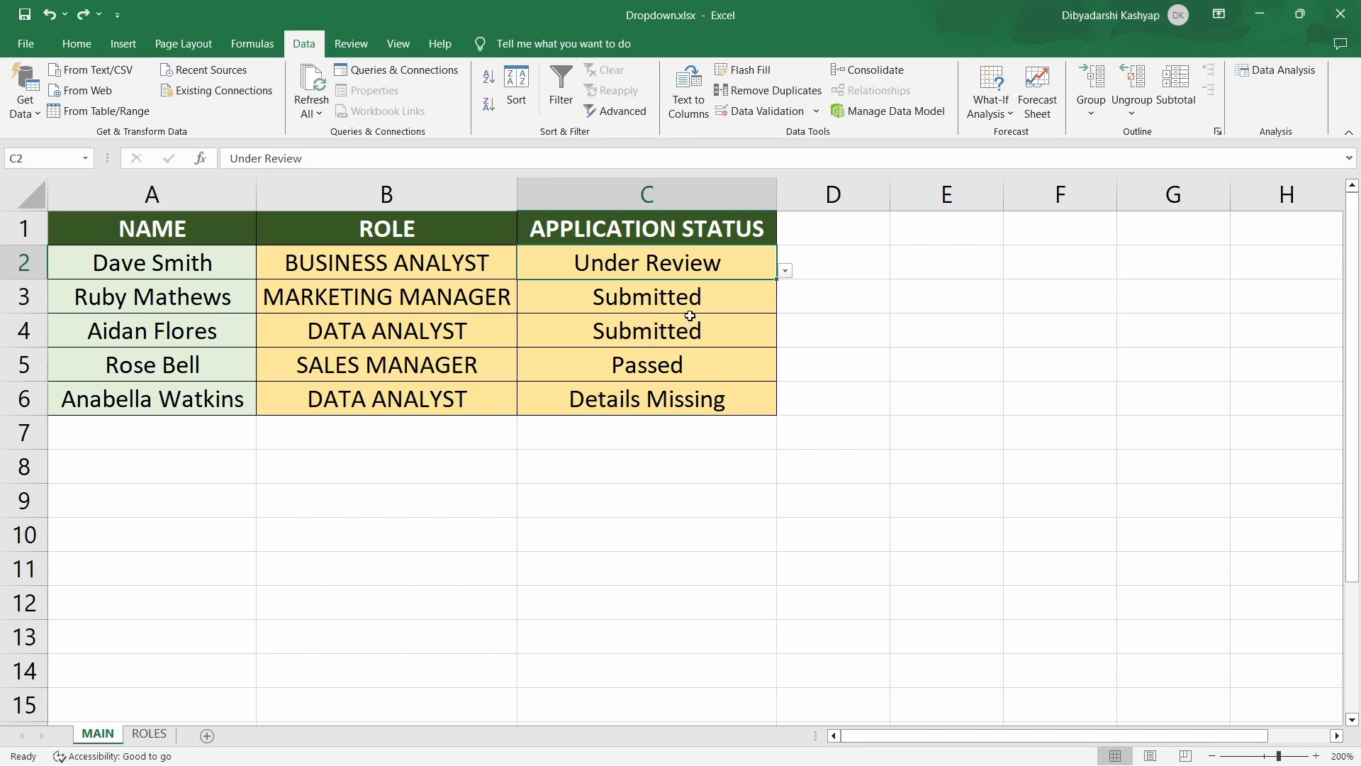